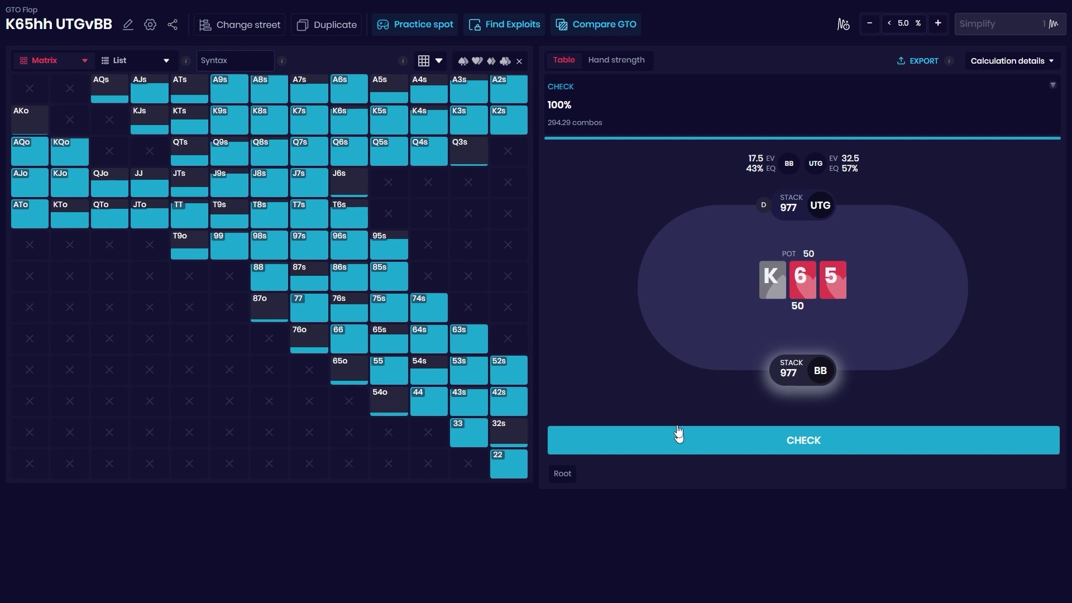
- Open the Find Exploits nodelock view for the K65hh UTG vs BB flop
click(505, 26)
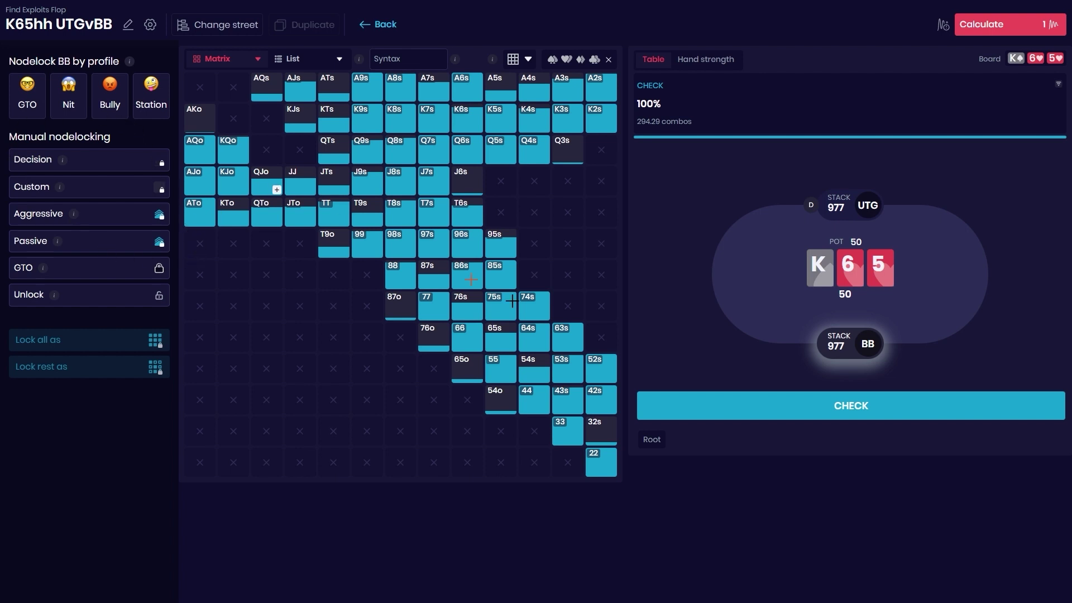
- After BB's check, group UTG's range by hand strength and view sets only
click(789, 417)
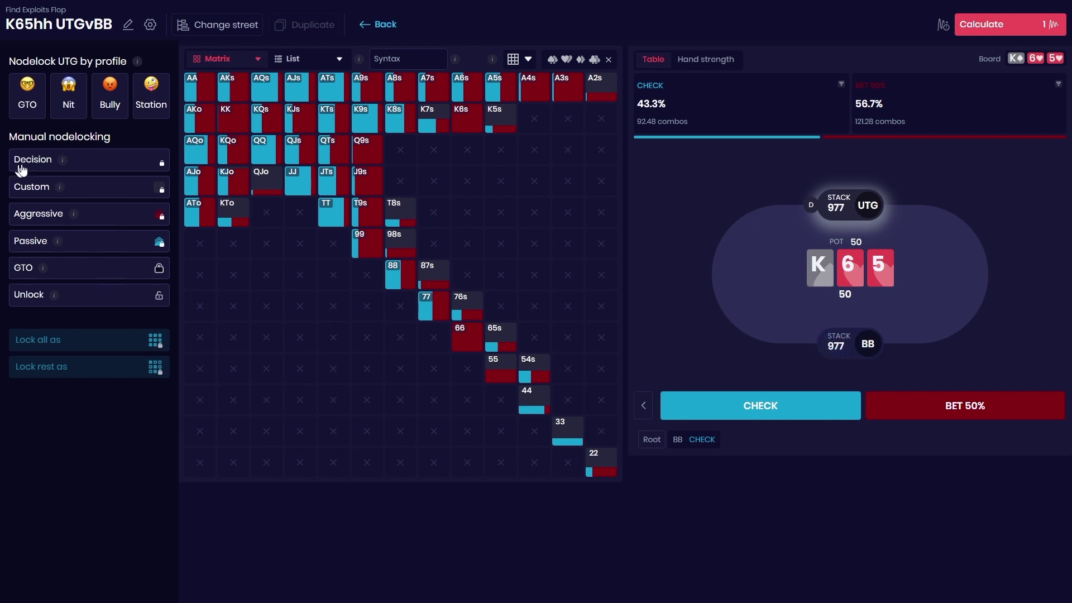
click(705, 59)
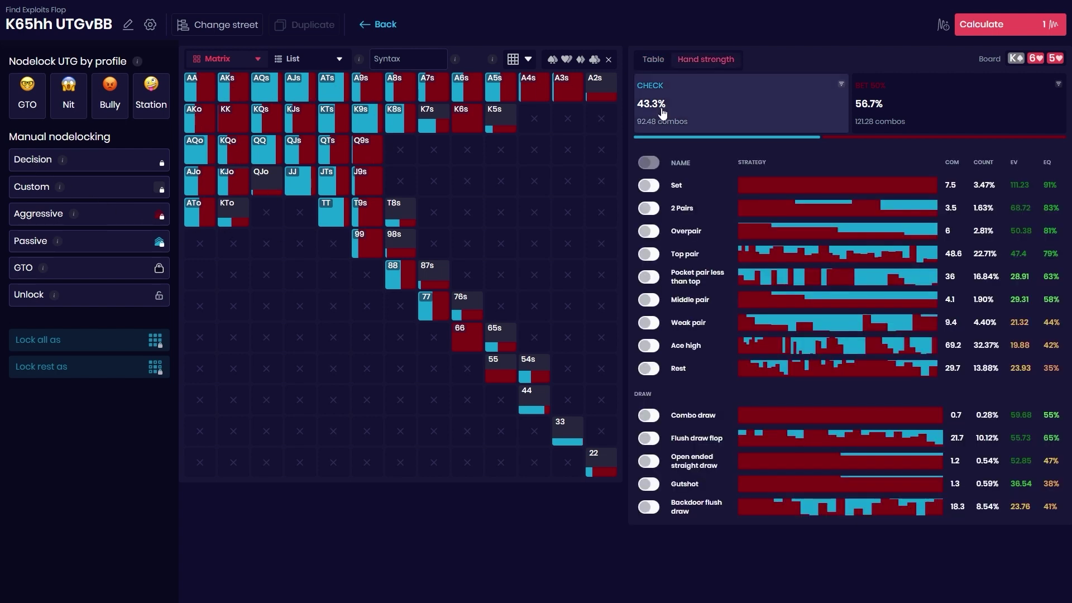
click(651, 188)
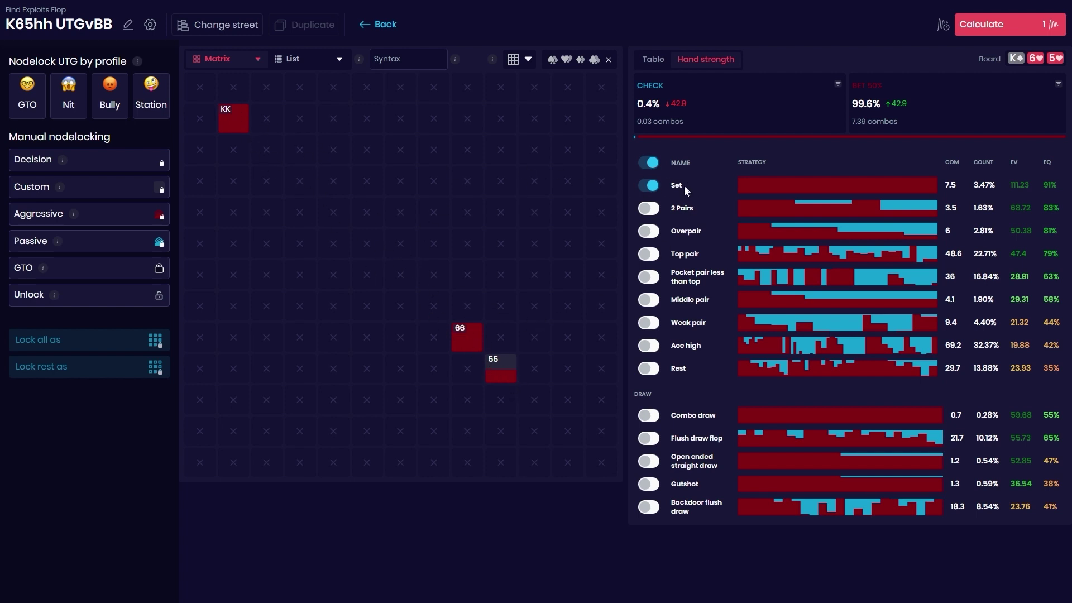
click(650, 187)
- Review UTG's two pair, overpairs and top pair, then clear the filter and return to the table
click(650, 209)
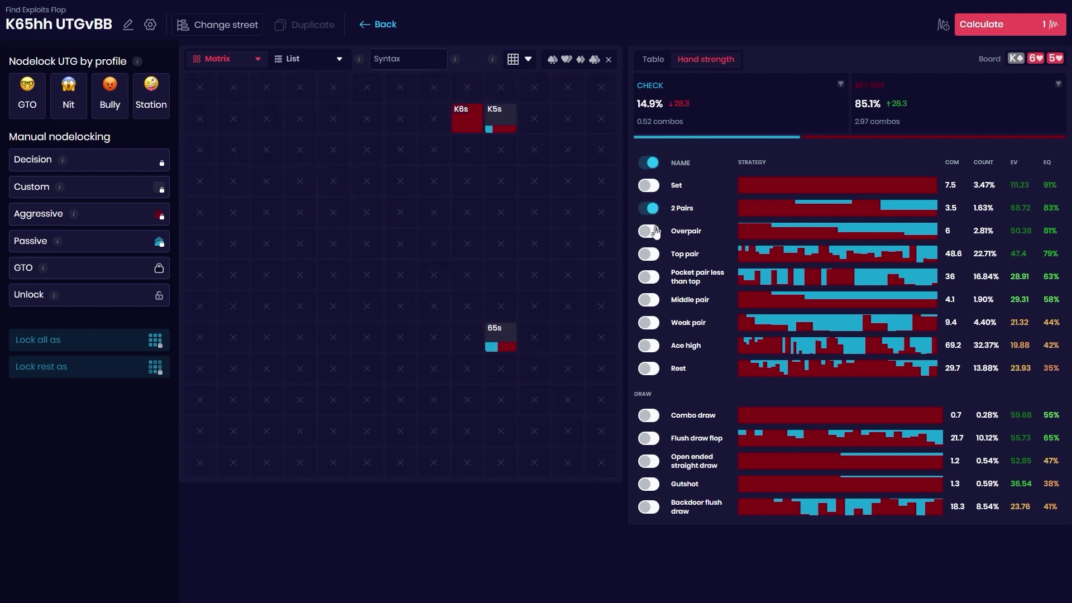
click(649, 231)
click(649, 253)
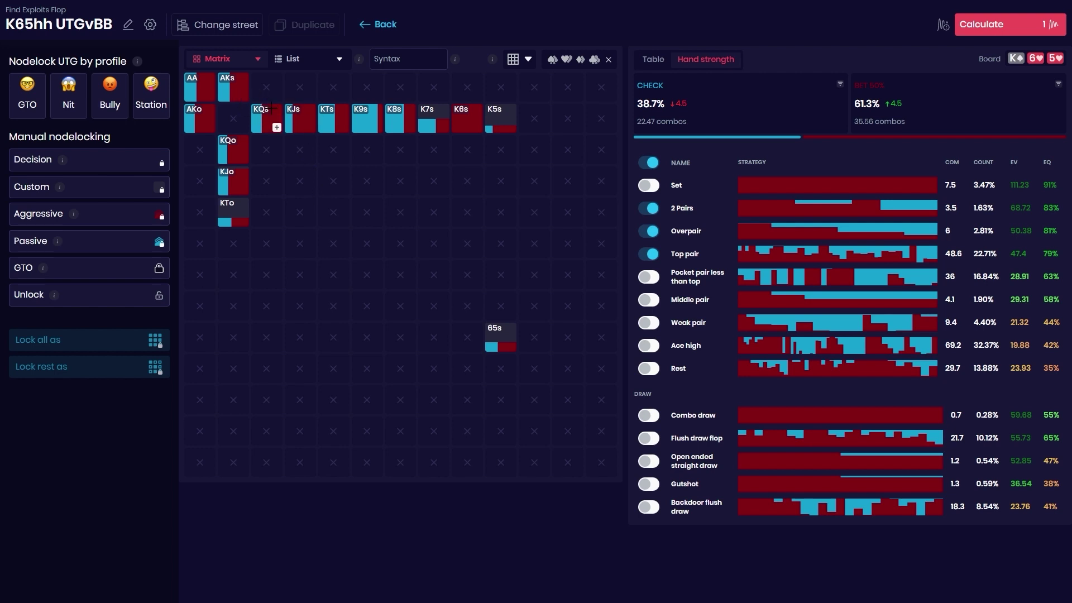
click(656, 210)
click(651, 231)
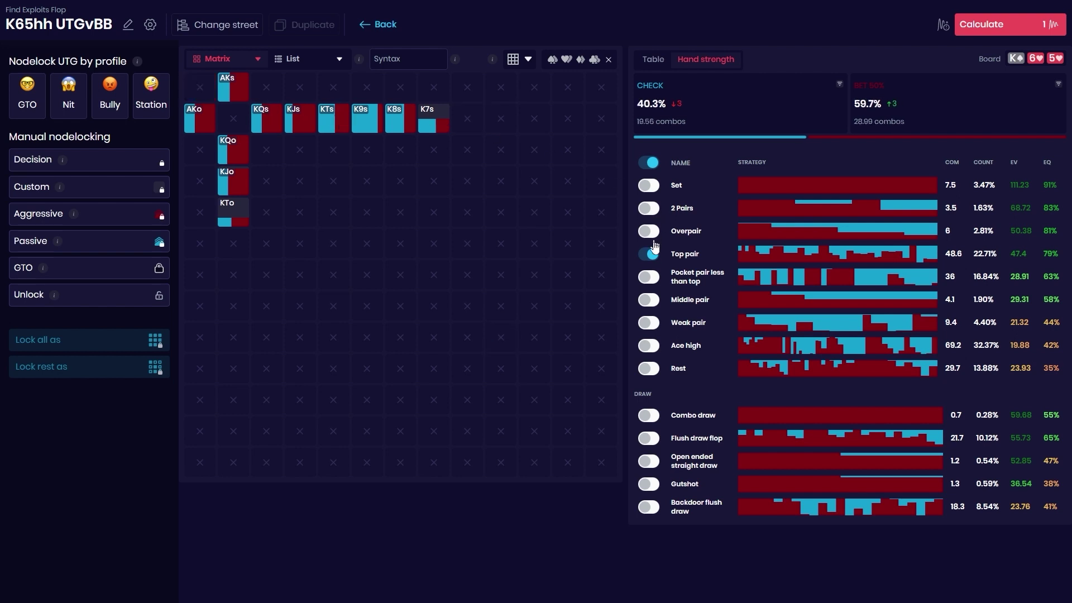
click(650, 253)
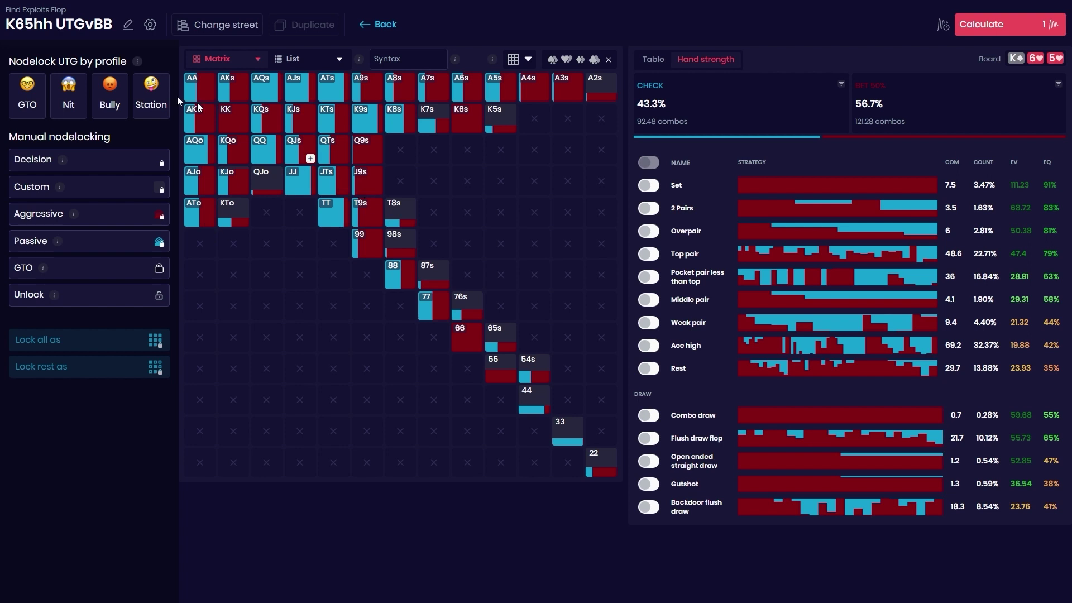
click(654, 60)
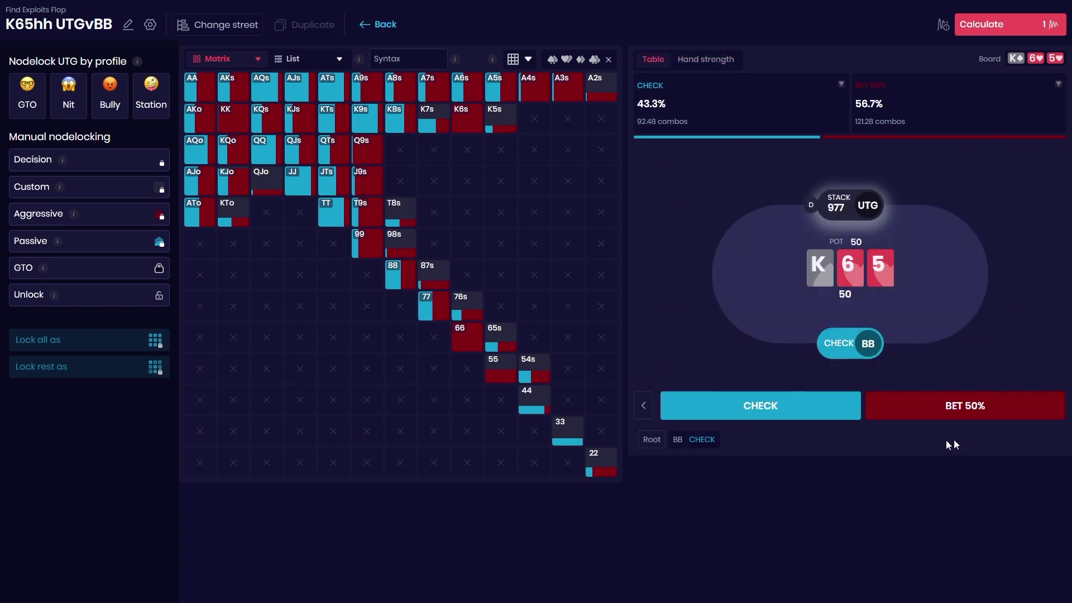
- Facing UTG's 50% pot bet, lock BB to the Nit profile at power L
click(976, 409)
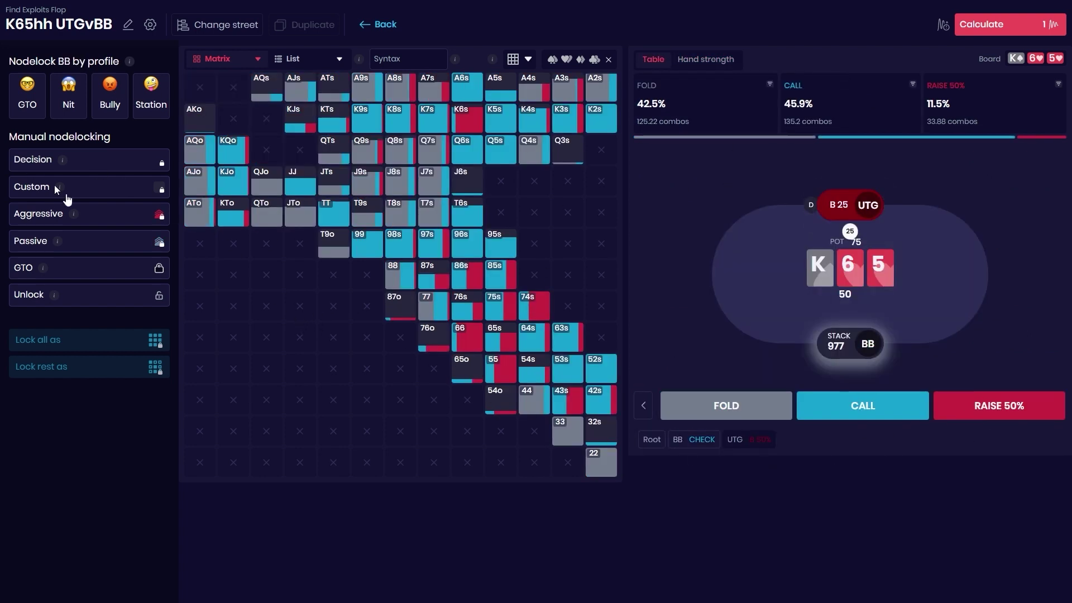
click(79, 97)
click(158, 152)
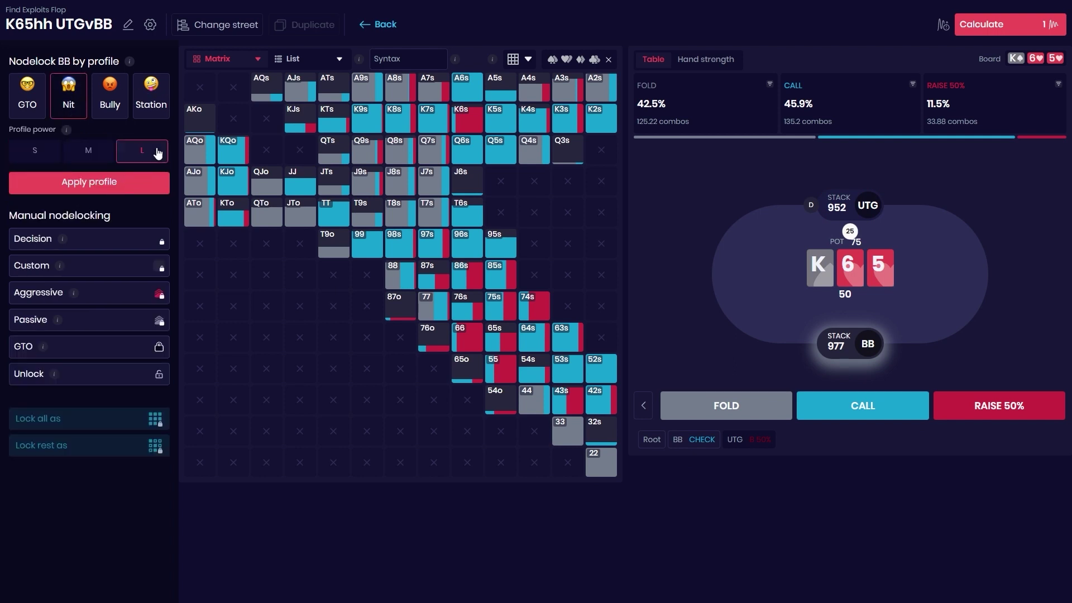
click(120, 190)
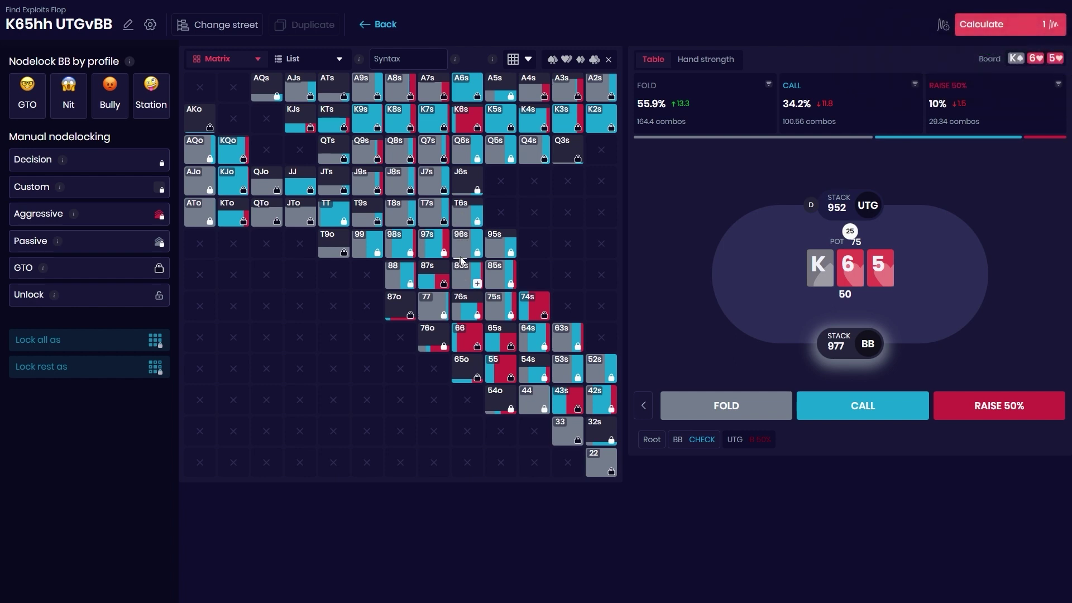
click(460, 208)
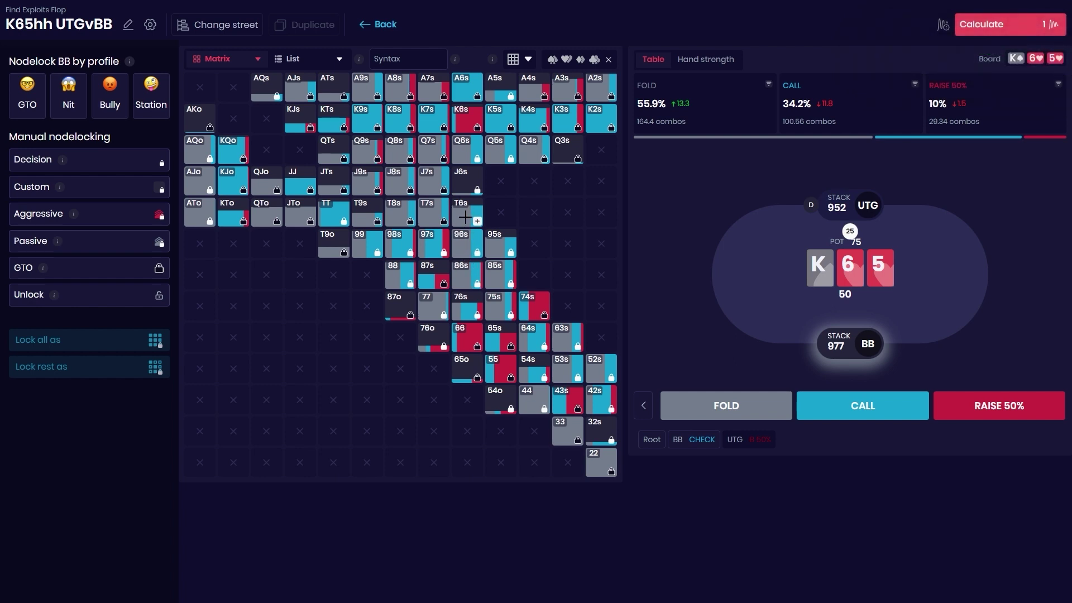
- Compare Exploit 2 against GTO at UTG's decision after BB checks, with GTO on the left
click(469, 156)
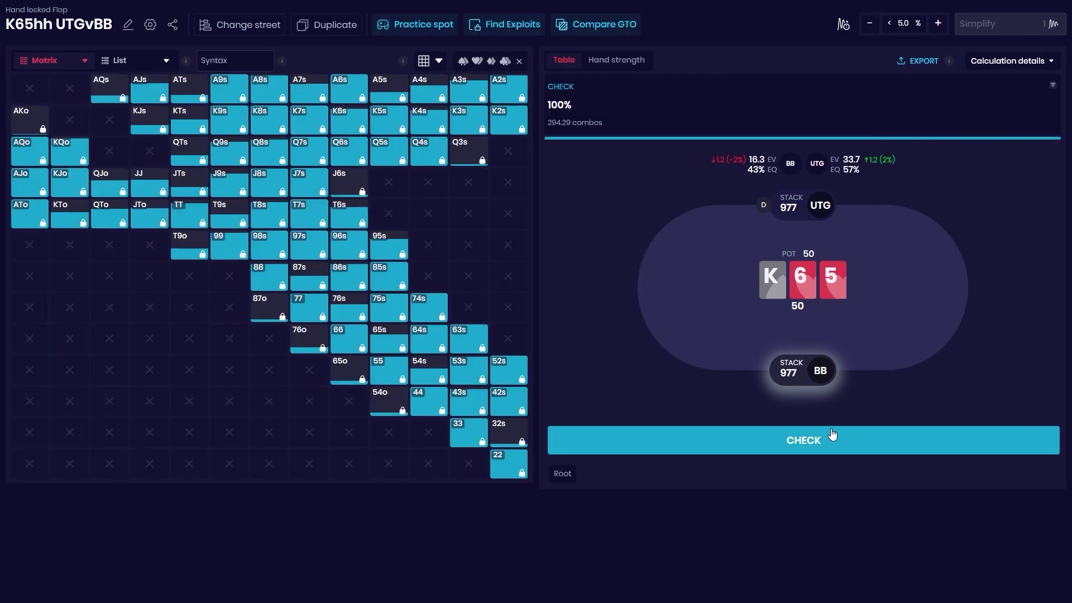
click(604, 28)
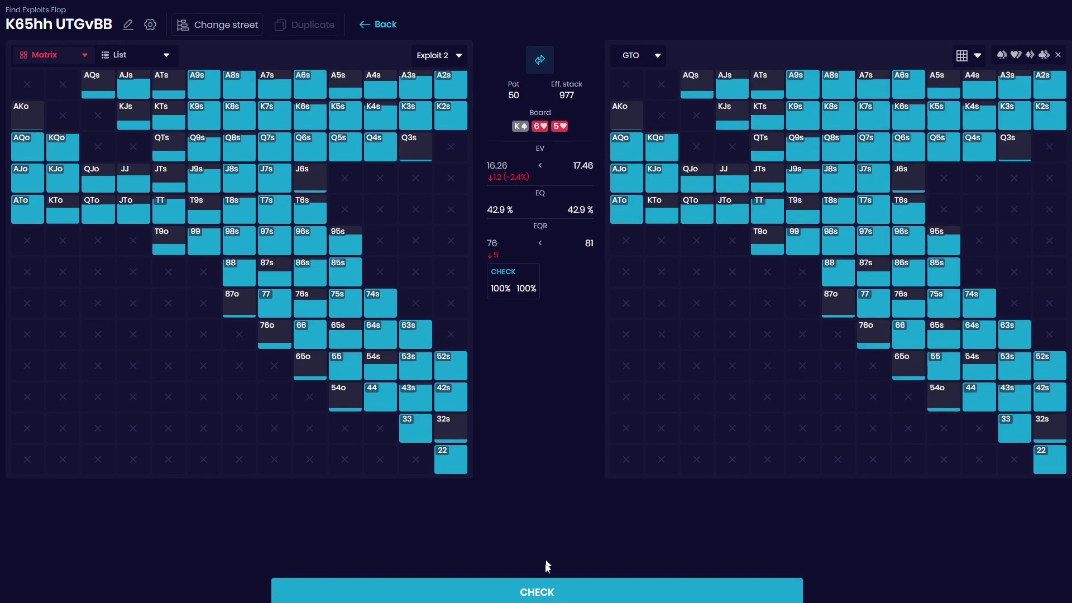
click(539, 592)
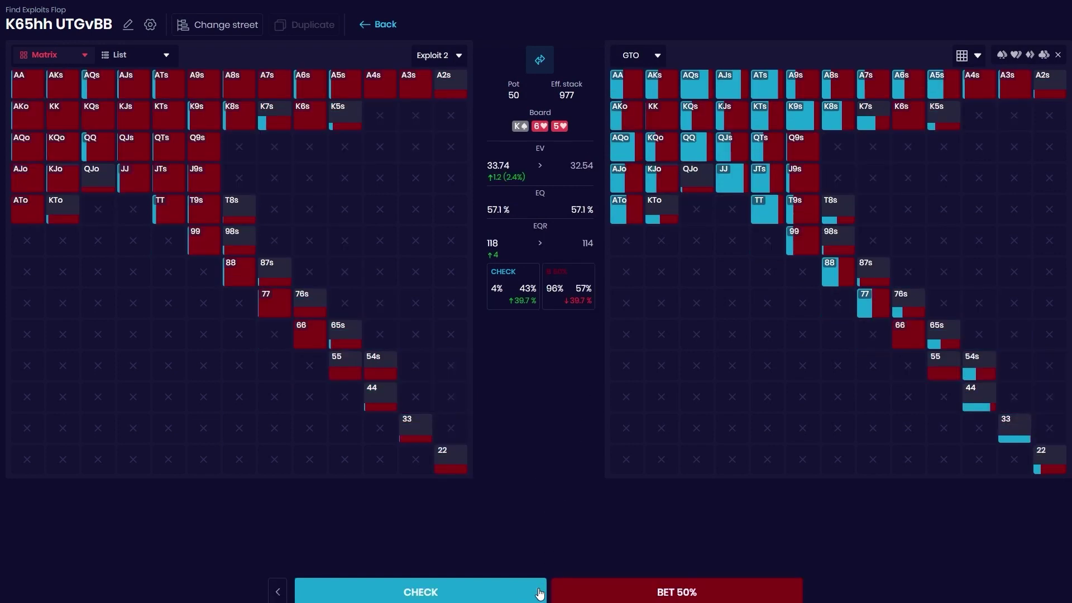
click(539, 60)
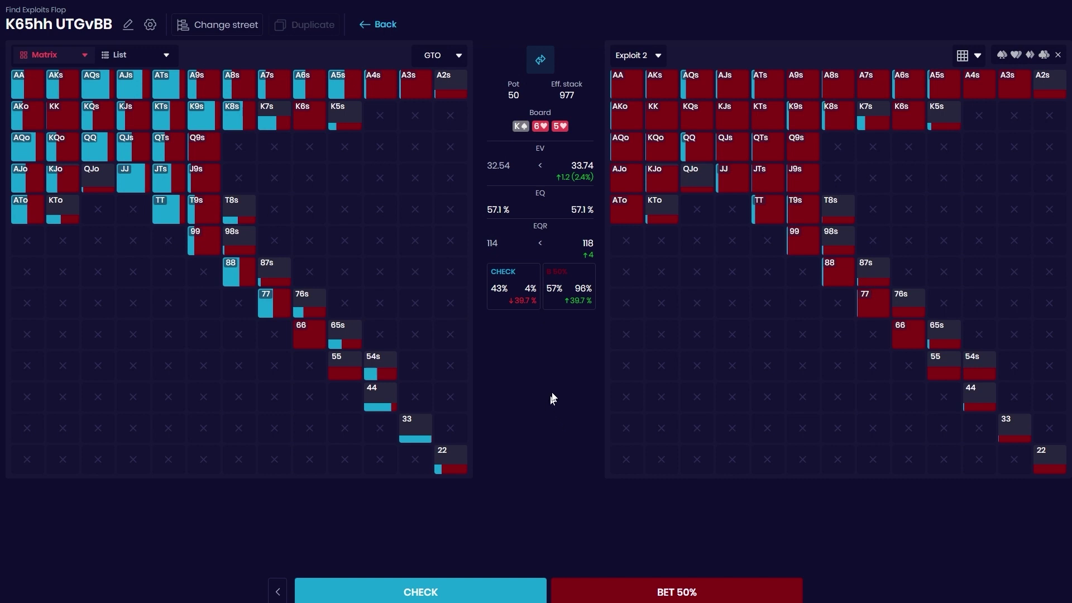
double_click(587, 177)
mouse_move(574, 177)
mouse_down()
mouse_move(588, 184)
mouse_move(577, 177)
mouse_up()
click(585, 181)
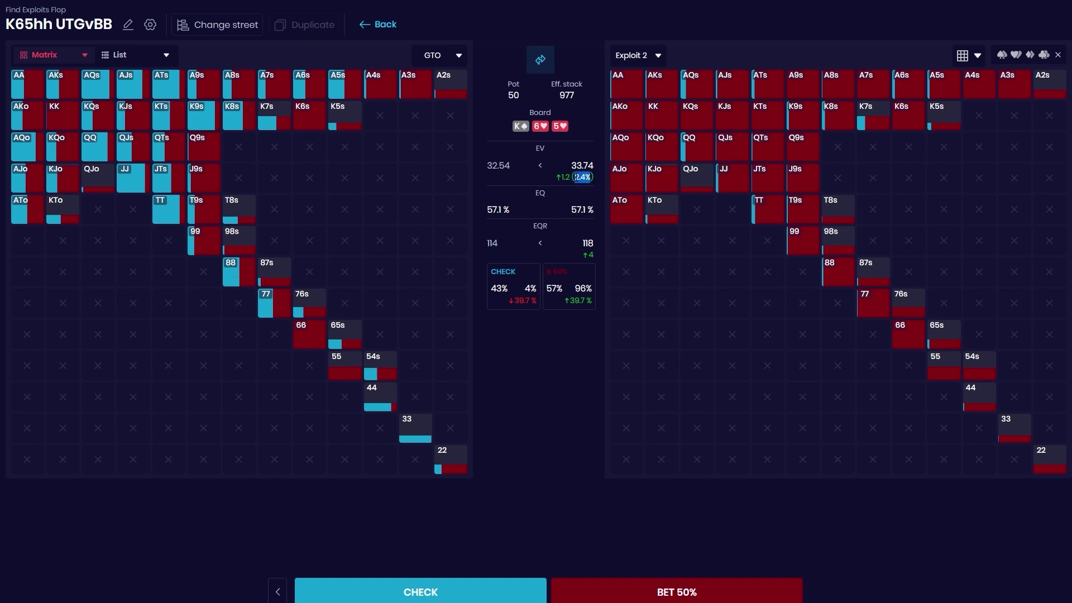
click(472, 236)
mouse_move(591, 177)
mouse_down()
mouse_move(576, 177)
mouse_move(586, 177)
mouse_up()
click(576, 176)
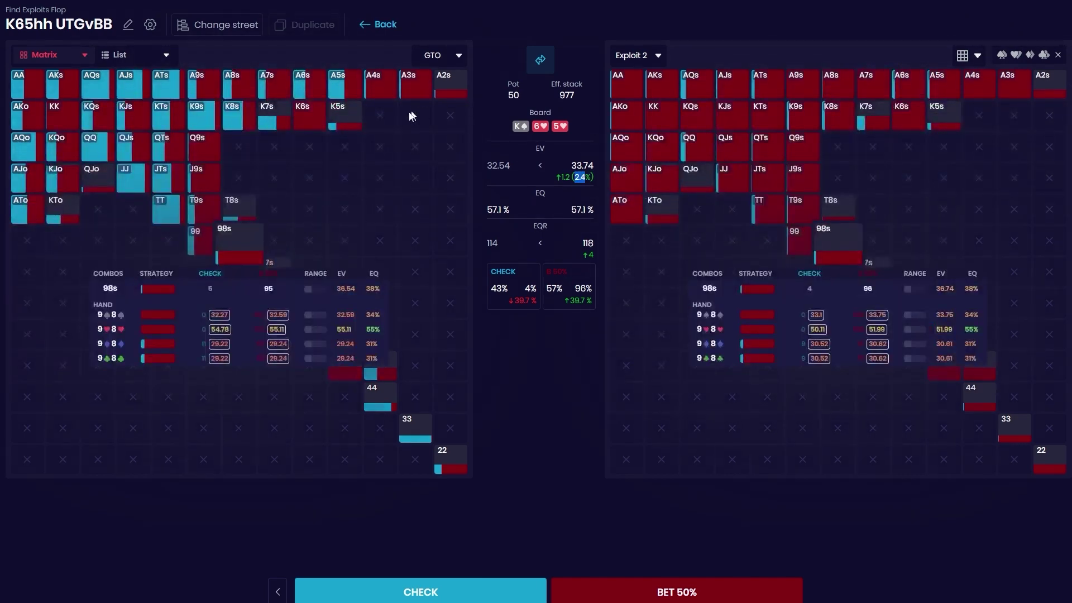
click(578, 360)
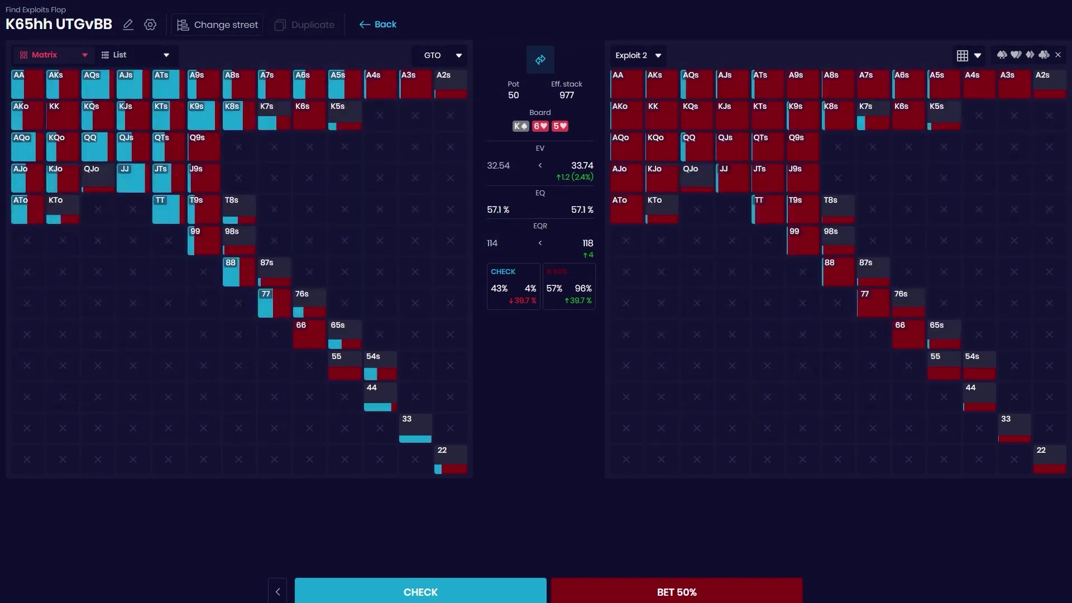
click(648, 580)
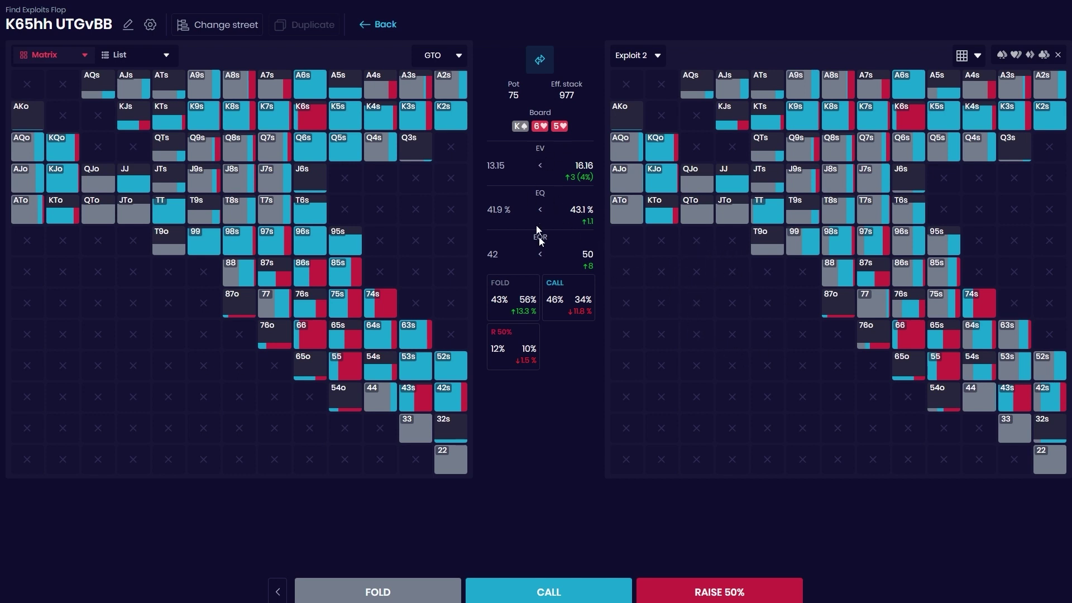
click(815, 289)
click(279, 591)
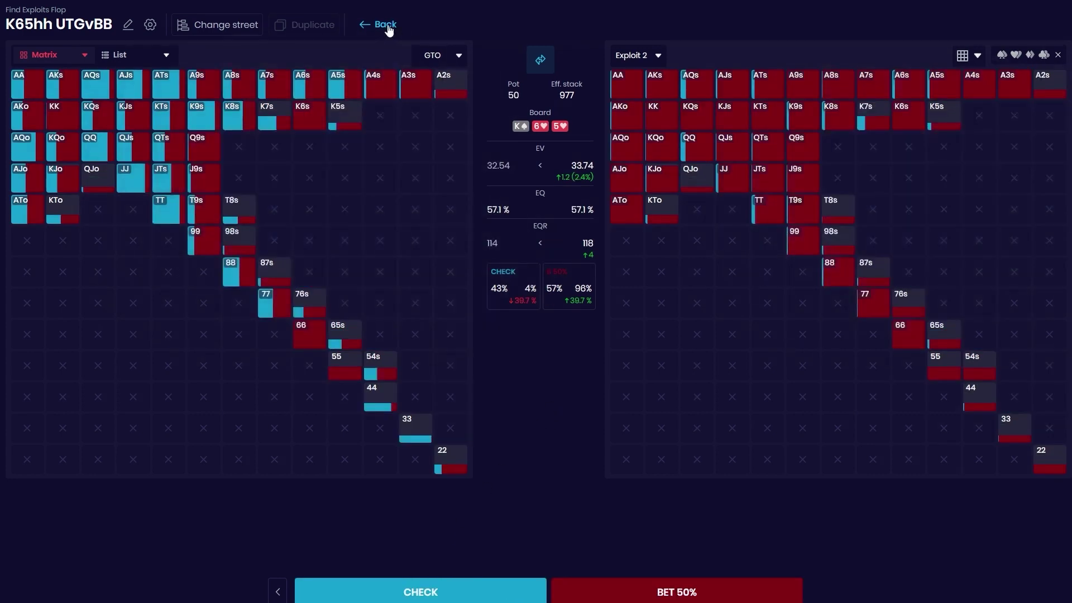
- Leave the comparison, load the GTO flop solution from the game tree, and have BB check
click(388, 28)
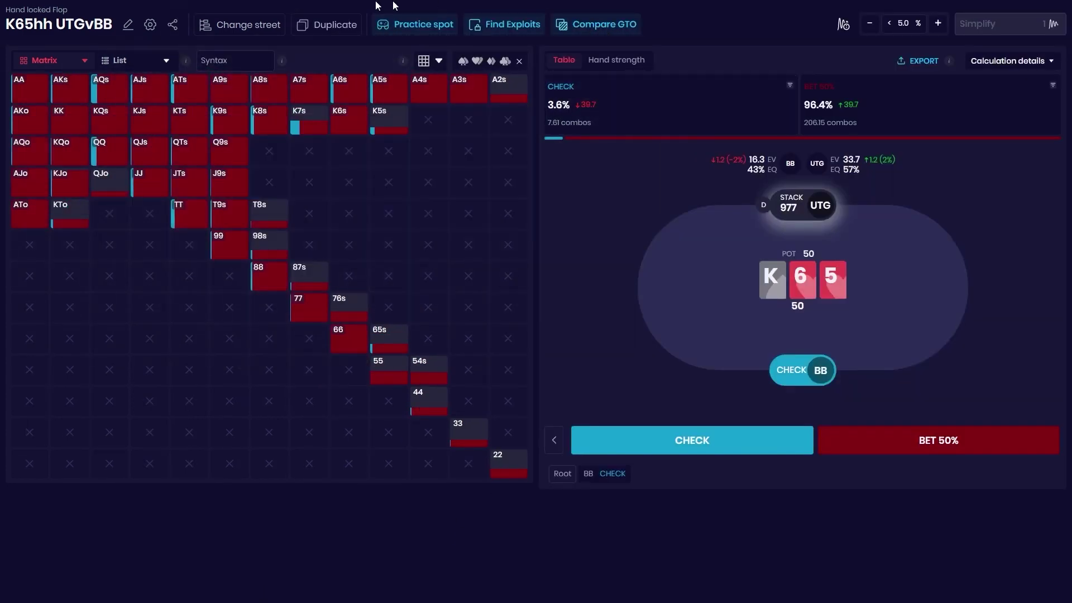
click(249, 23)
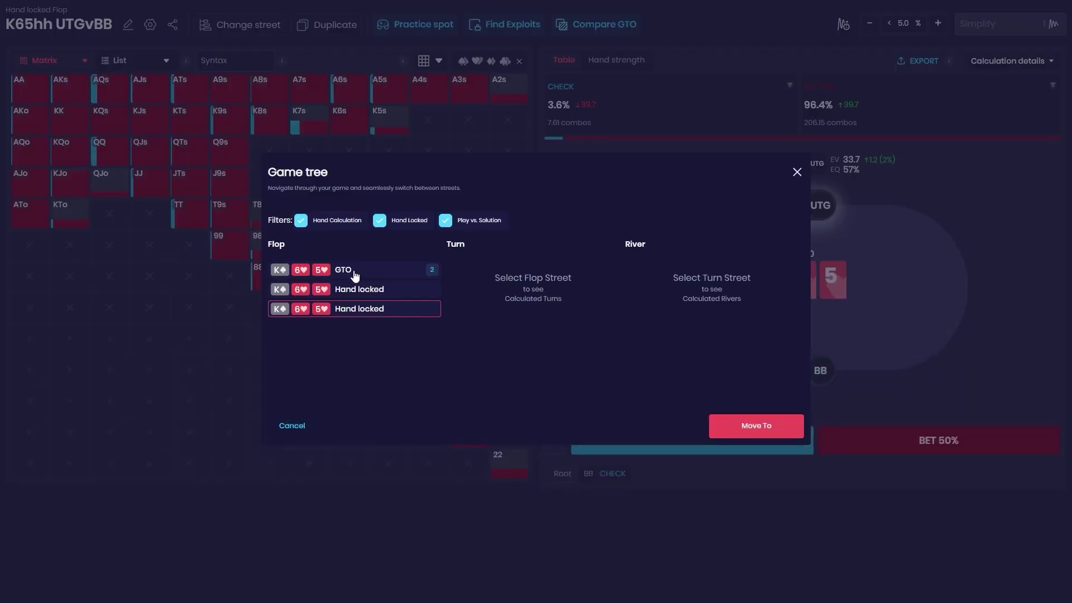
click(356, 34)
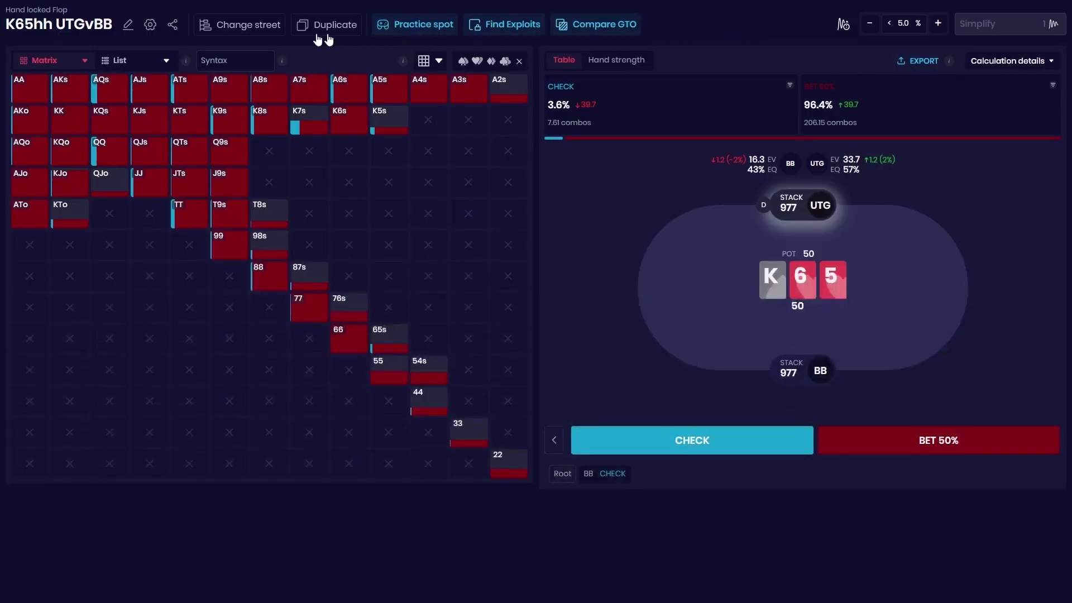
click(259, 30)
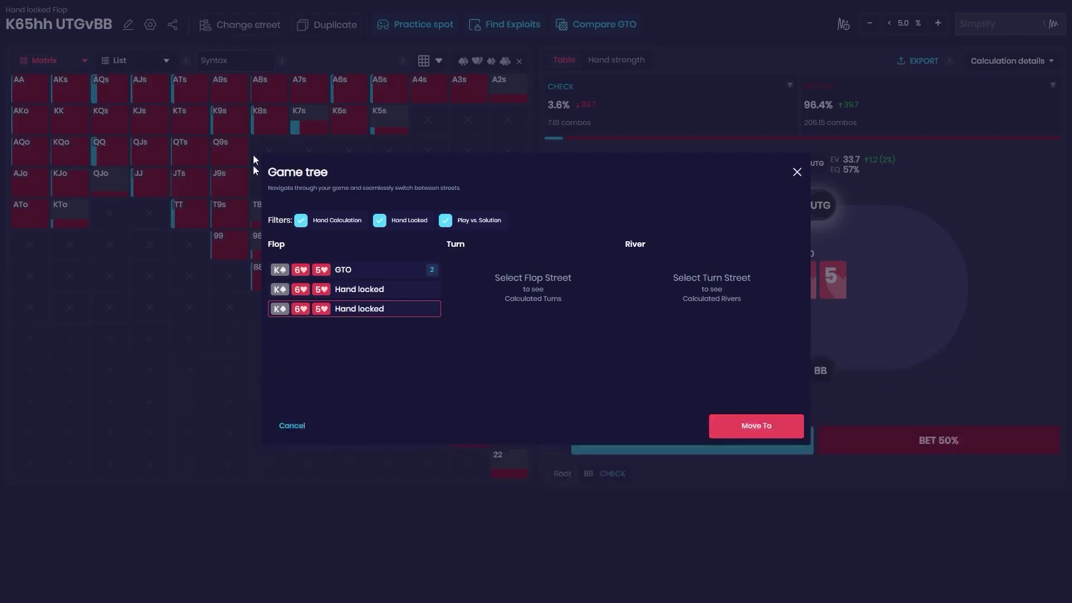
click(370, 270)
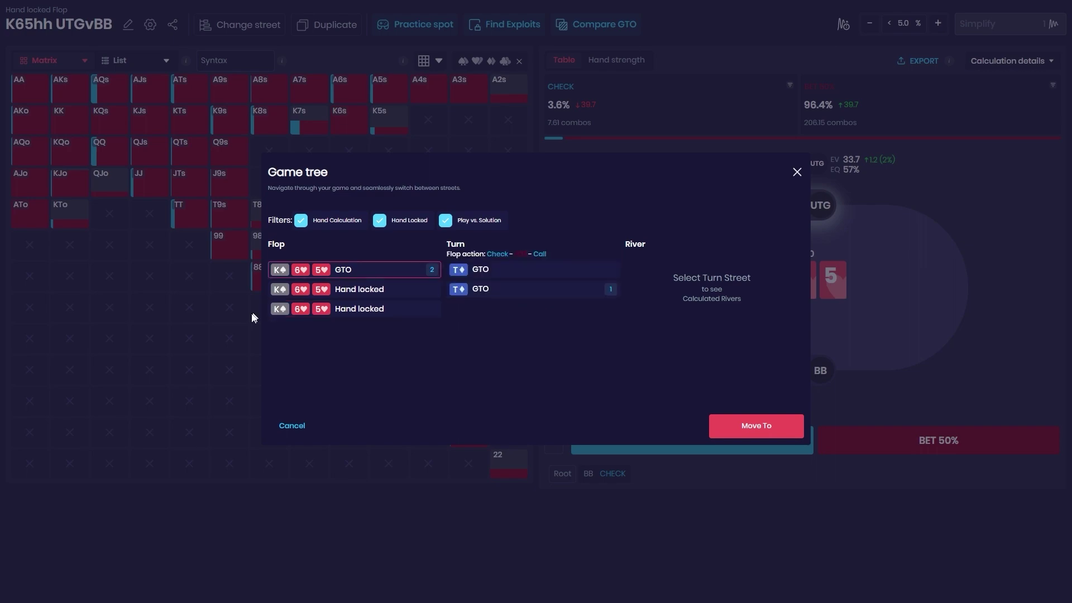
click(767, 427)
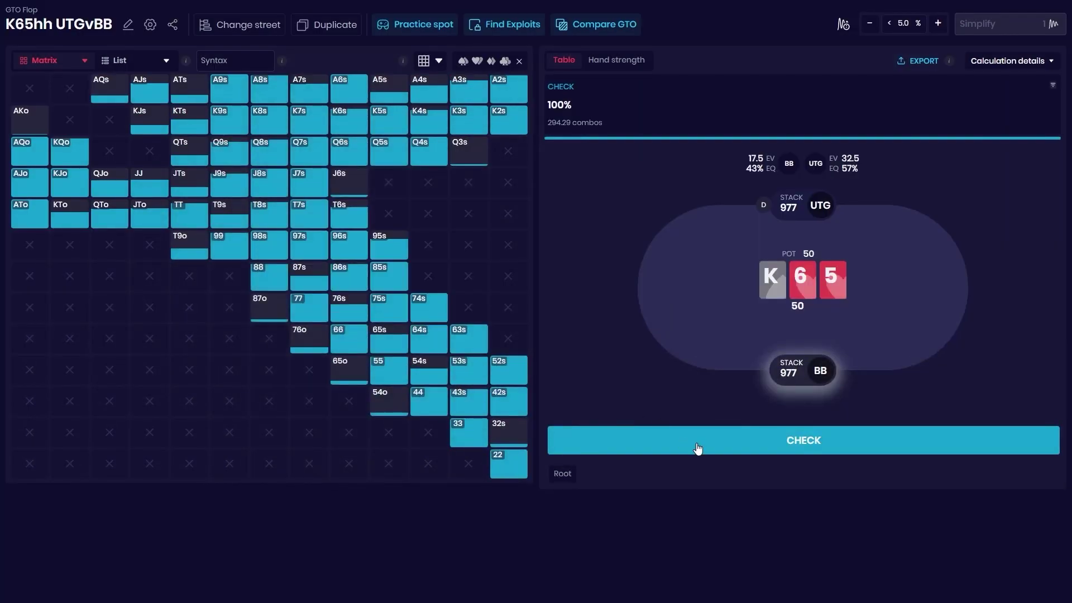
click(697, 441)
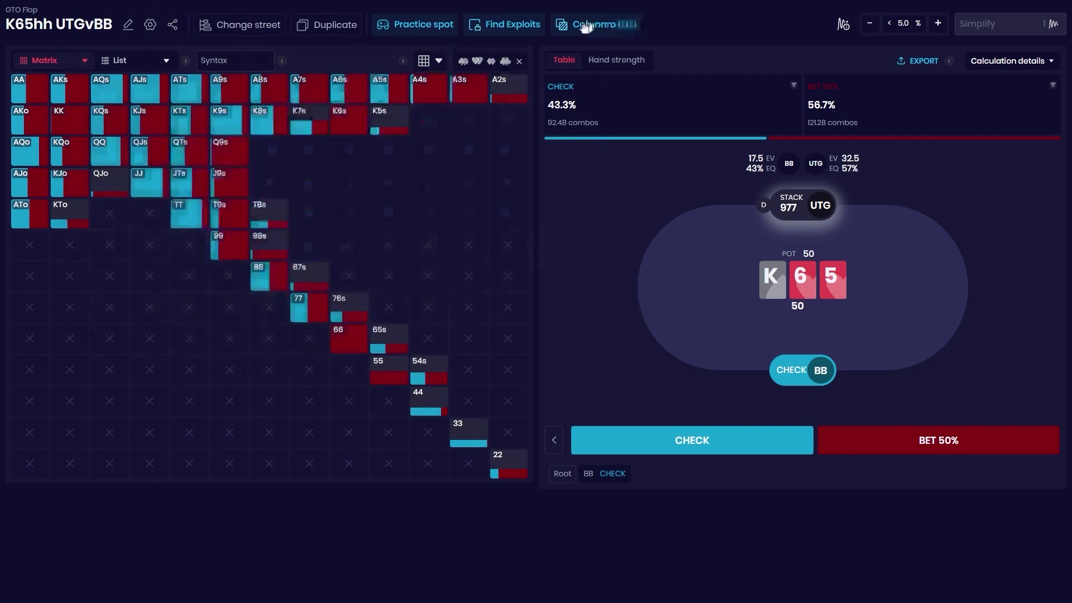
- Facing UTG's half-pot bet, lock all of BB's hands as Passive at 20% tendency
click(478, 28)
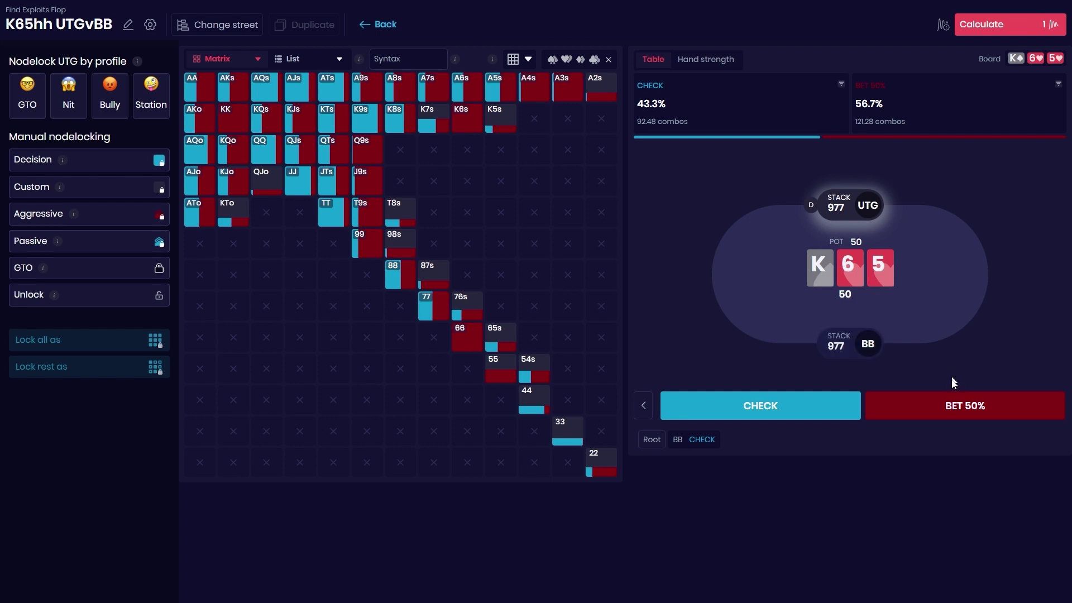
click(968, 405)
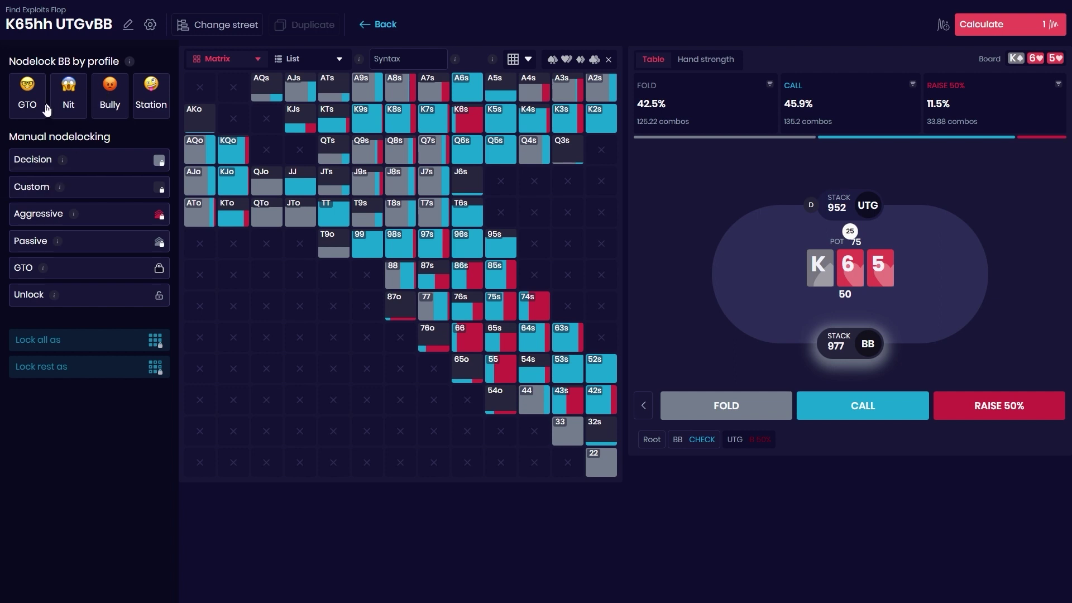
click(97, 244)
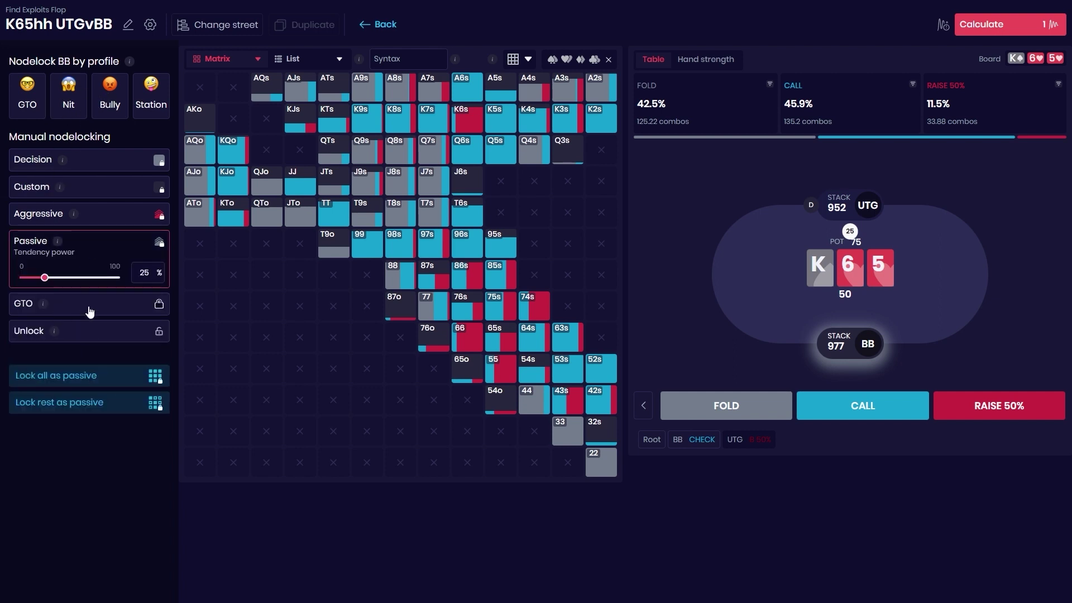
drag(42, 276, 39, 277)
click(60, 382)
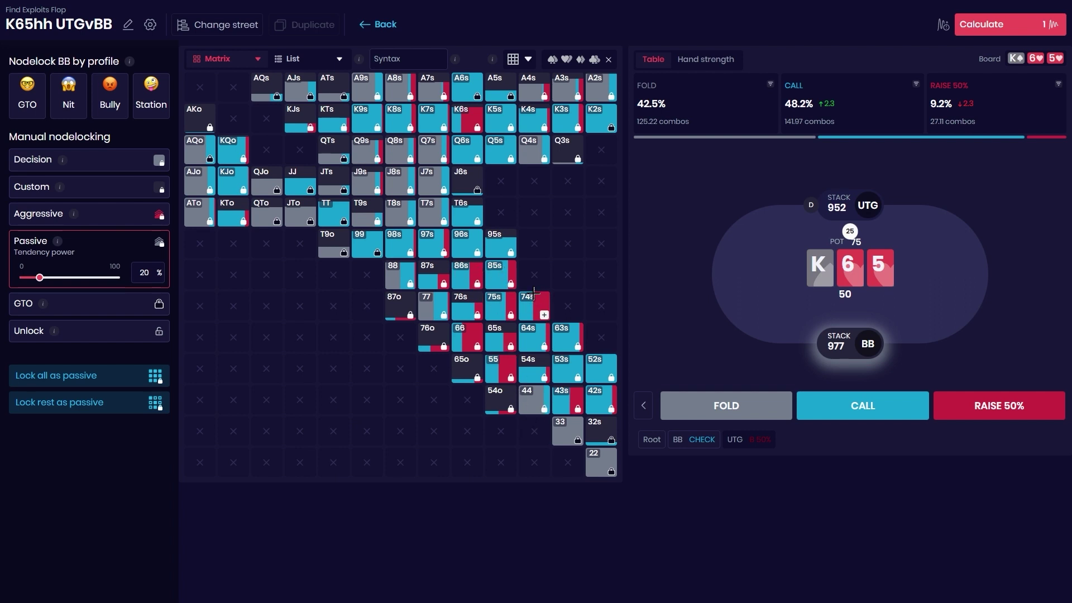
- Paint 74s, 75s, 76s, 85s and 86s as 100% calls and lock BB's remaining hands at GTO
click(103, 168)
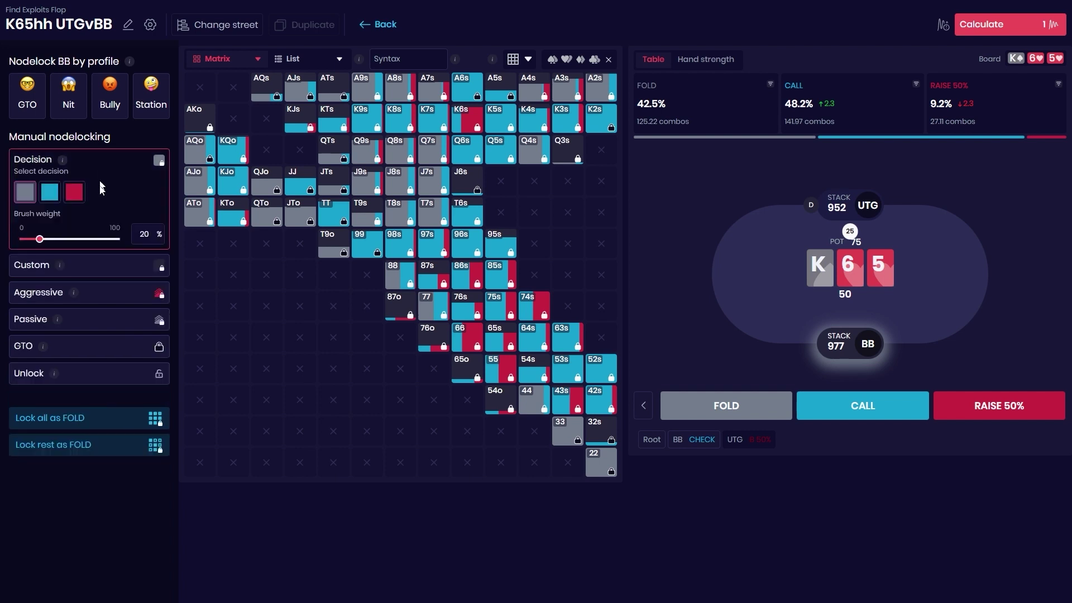
click(50, 192)
drag(40, 237, 121, 239)
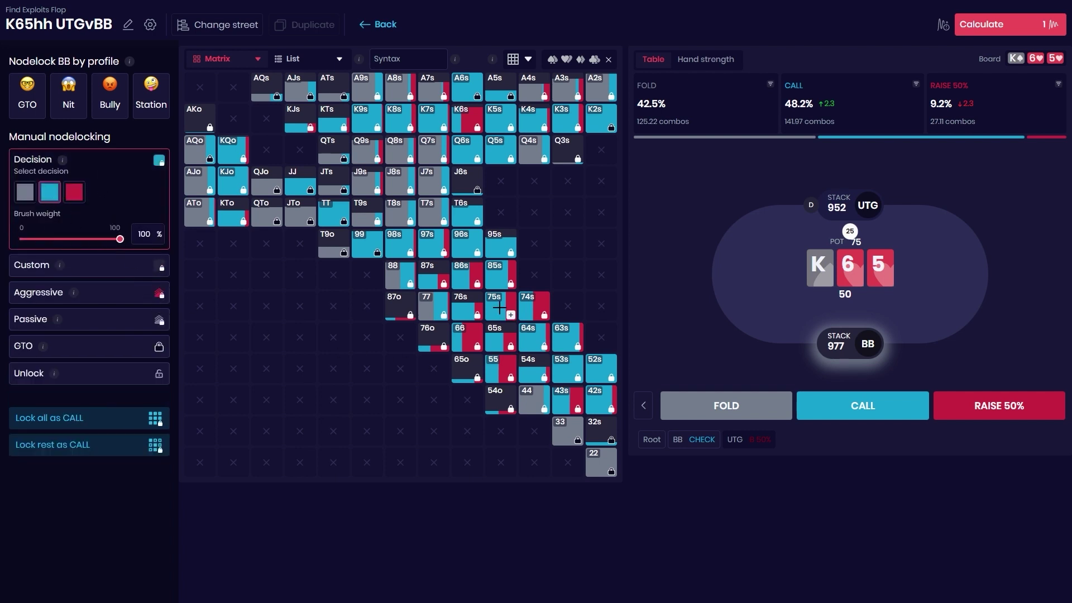
drag(501, 307, 533, 307)
click(491, 273)
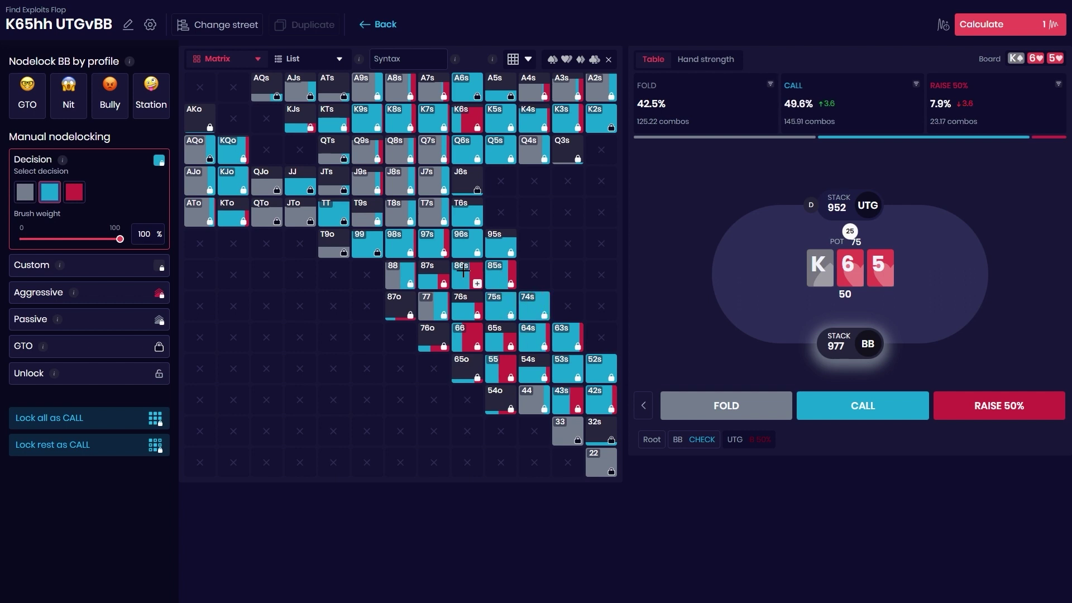
mouse_move(474, 276)
mouse_down()
mouse_move(471, 308)
mouse_move(504, 334)
mouse_move(566, 334)
mouse_move(570, 385)
mouse_move(598, 403)
mouse_up()
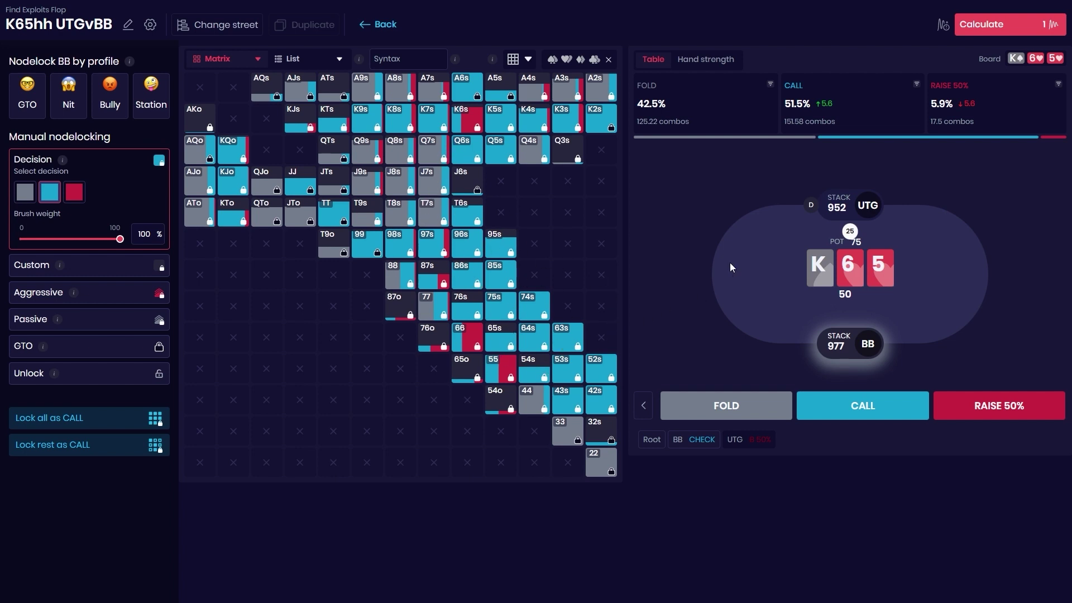
click(69, 350)
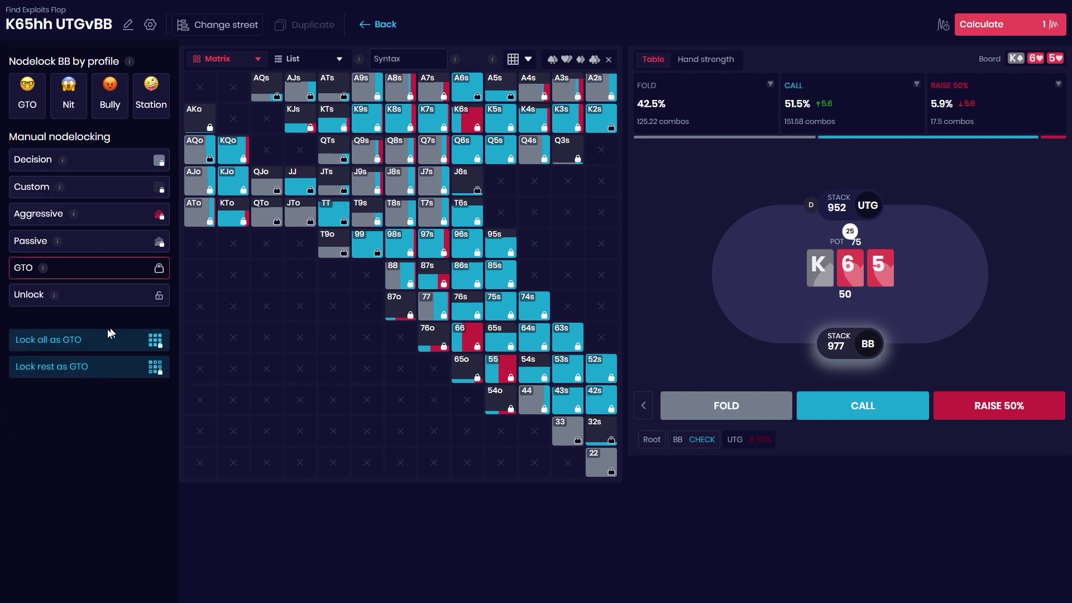
click(72, 377)
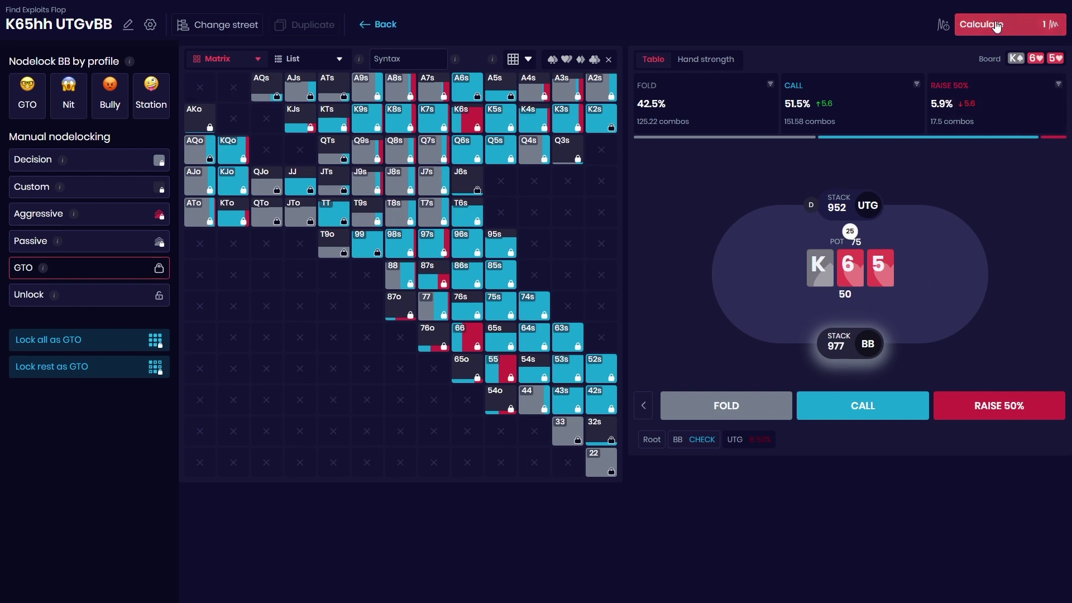
- Calculate the locked spot and compare it with GTO after BB checks, sides swapped
click(996, 25)
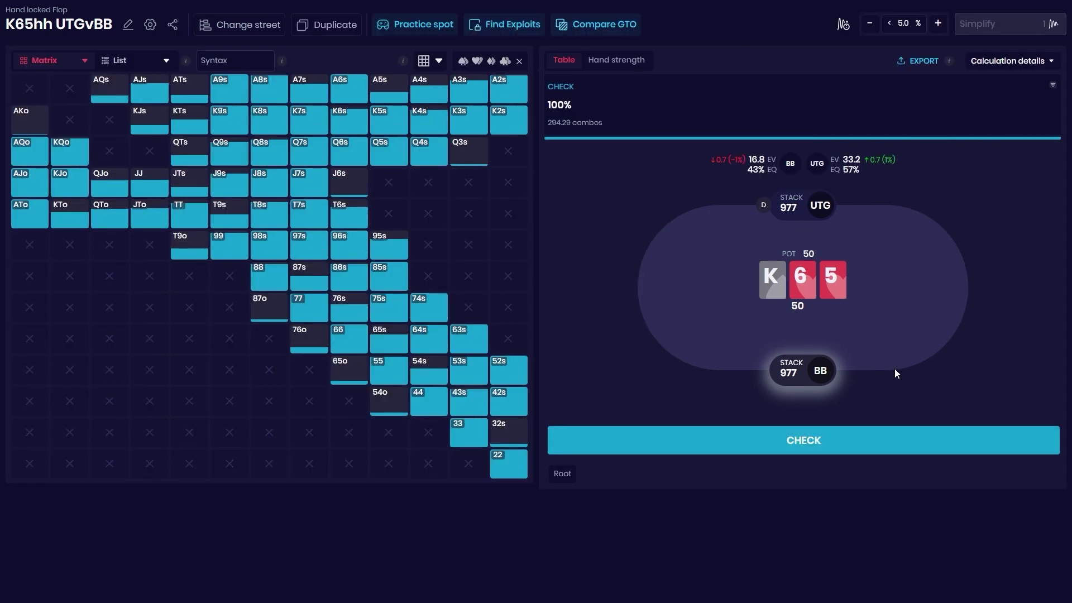
click(618, 25)
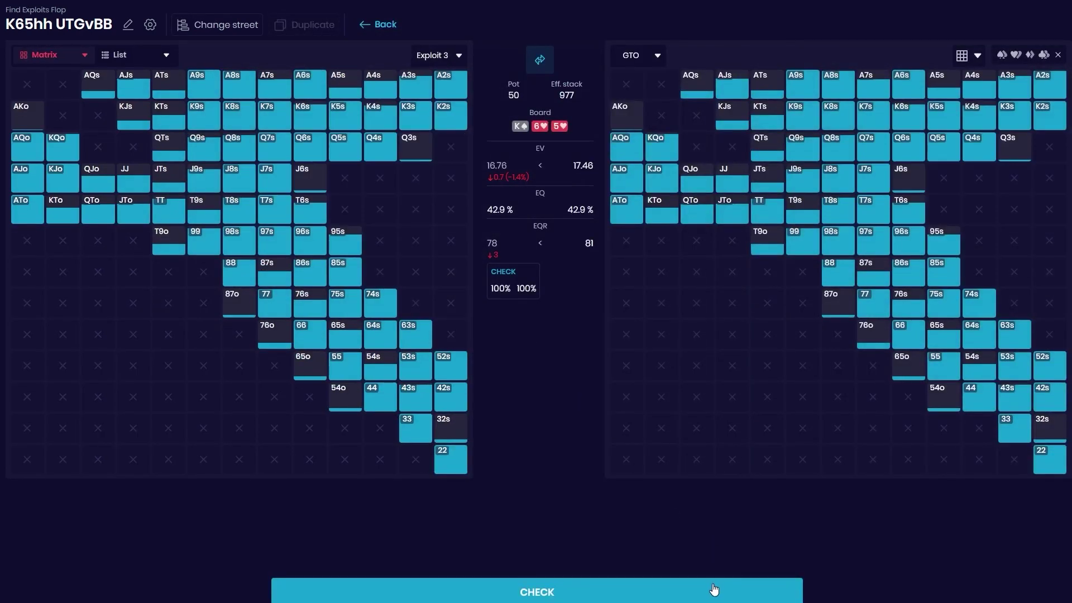
click(714, 590)
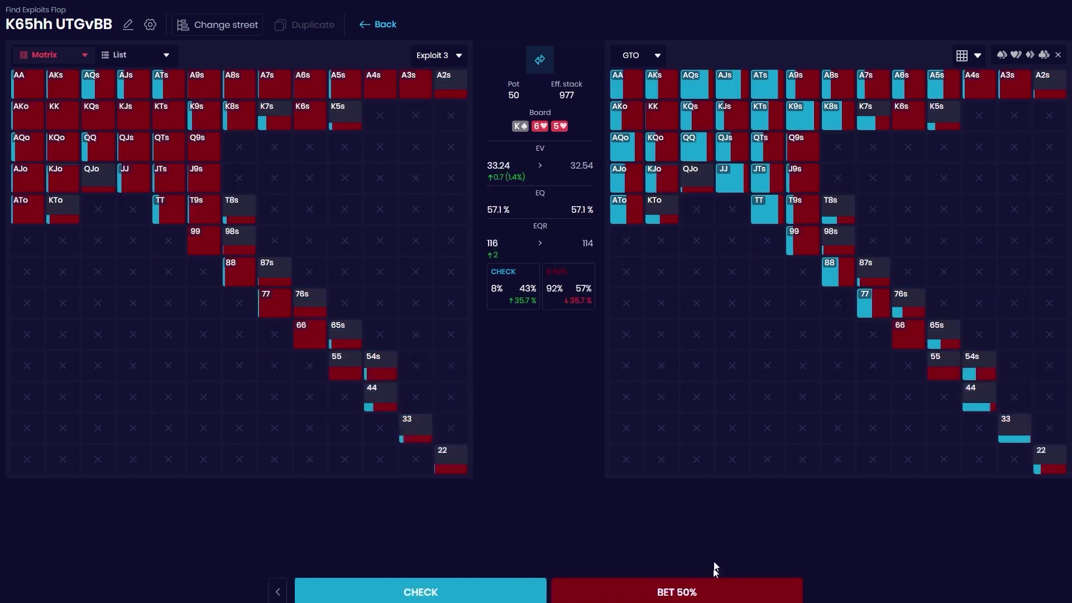
click(537, 59)
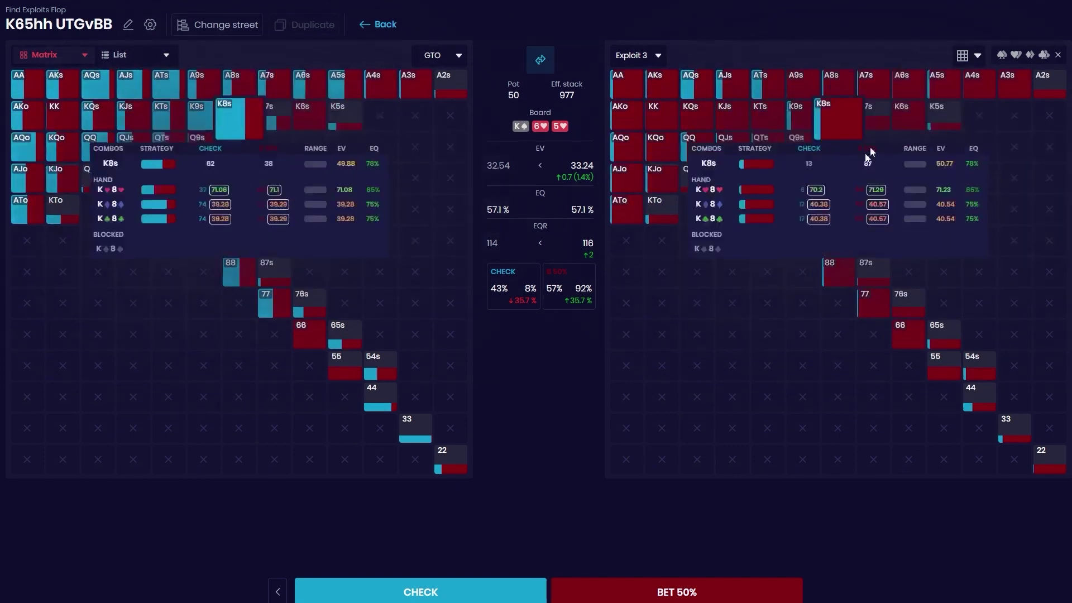
- Replace GTO with Exploit 2 as the compared strategy
mouse_move(771, 79)
click(444, 55)
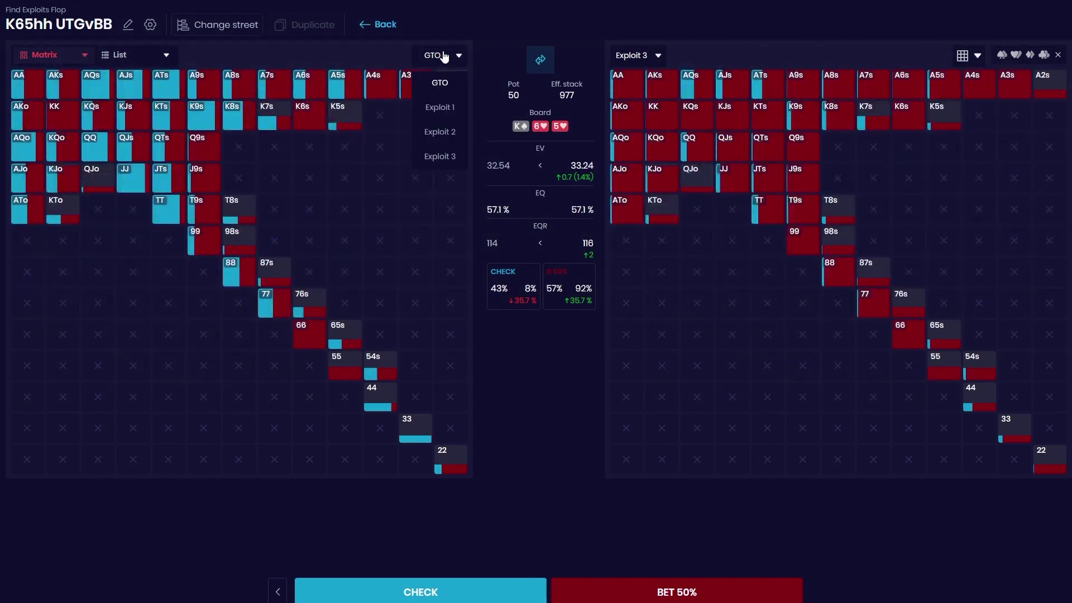
click(441, 132)
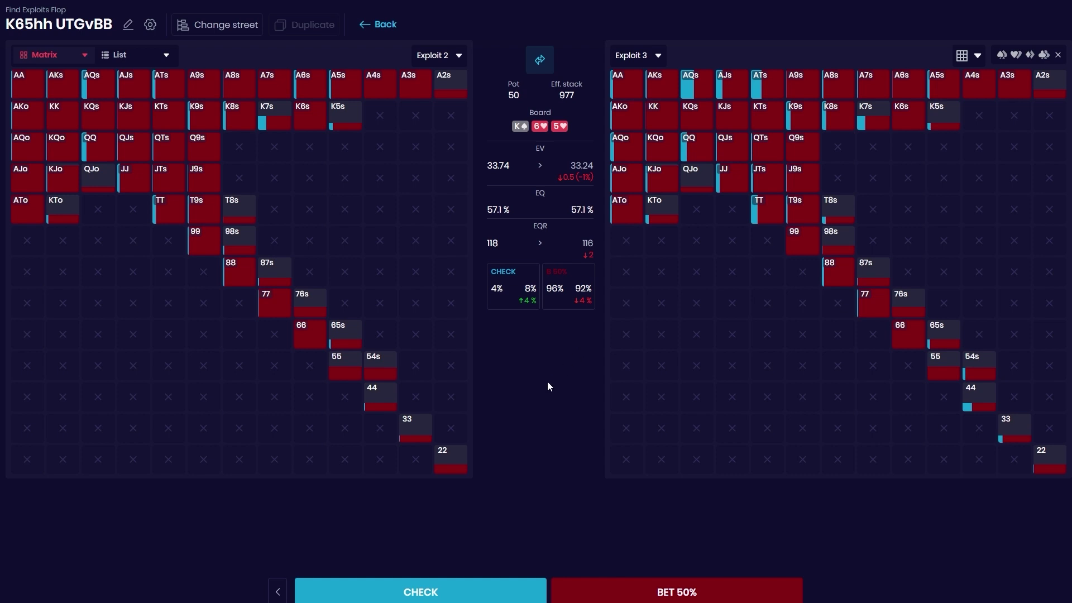
- Exit the Exploit 2 vs Exploit 3 comparison back to the hand-locked flop solution
click(394, 25)
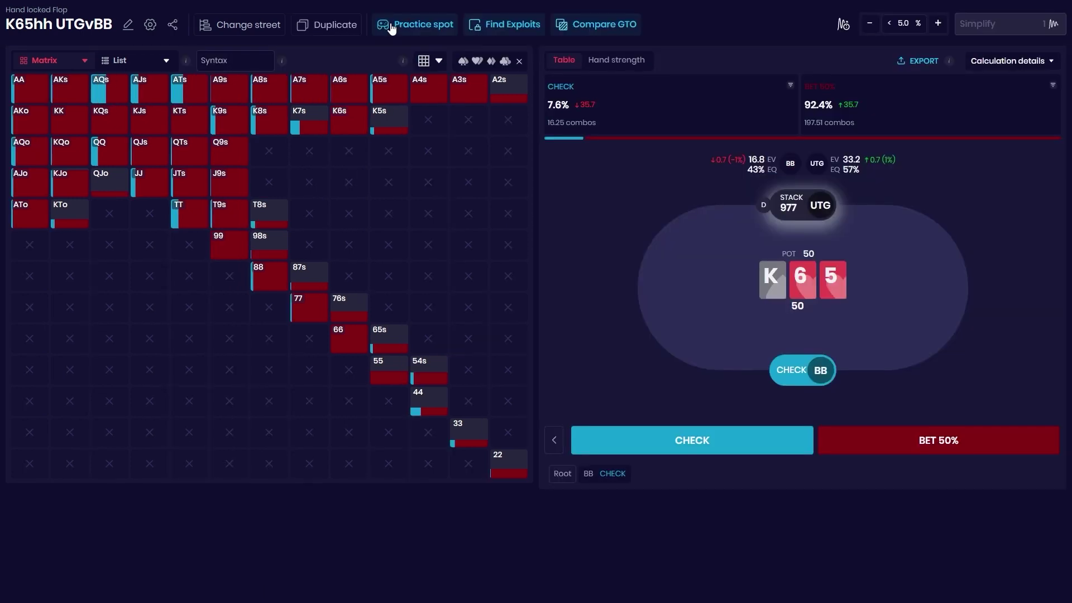
- Move to the unlocked GTO flop solution, have BB check, and start finding exploits for UTG
click(238, 23)
click(346, 274)
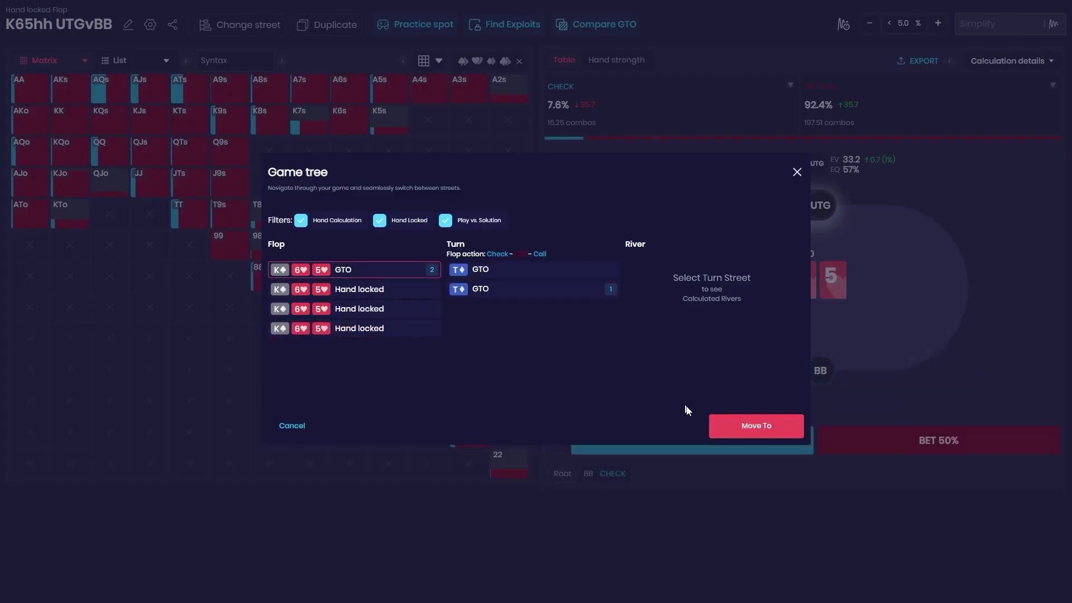
click(720, 427)
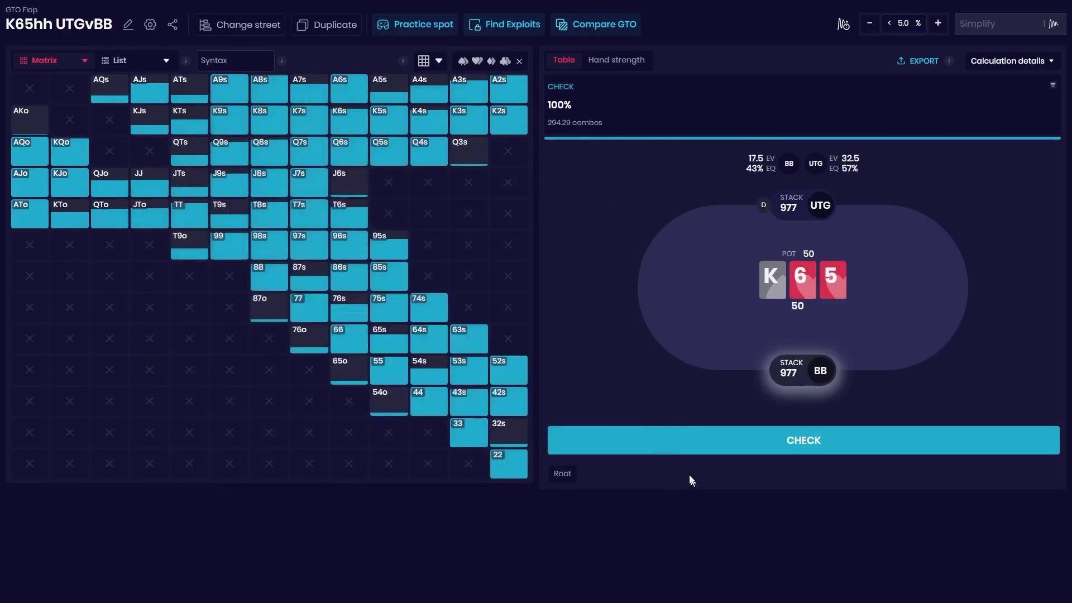
click(677, 450)
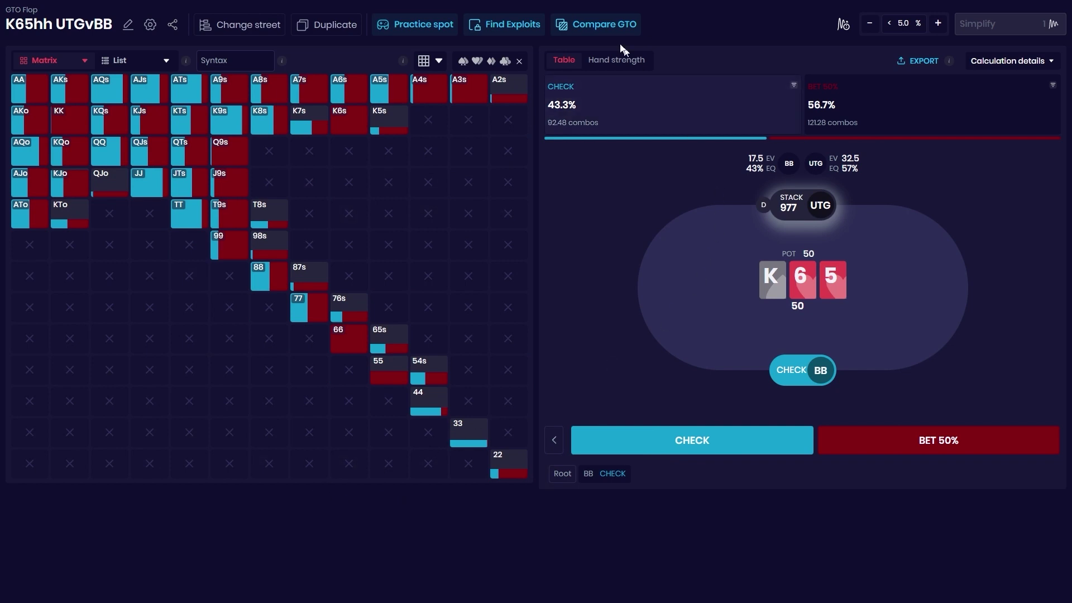
click(522, 27)
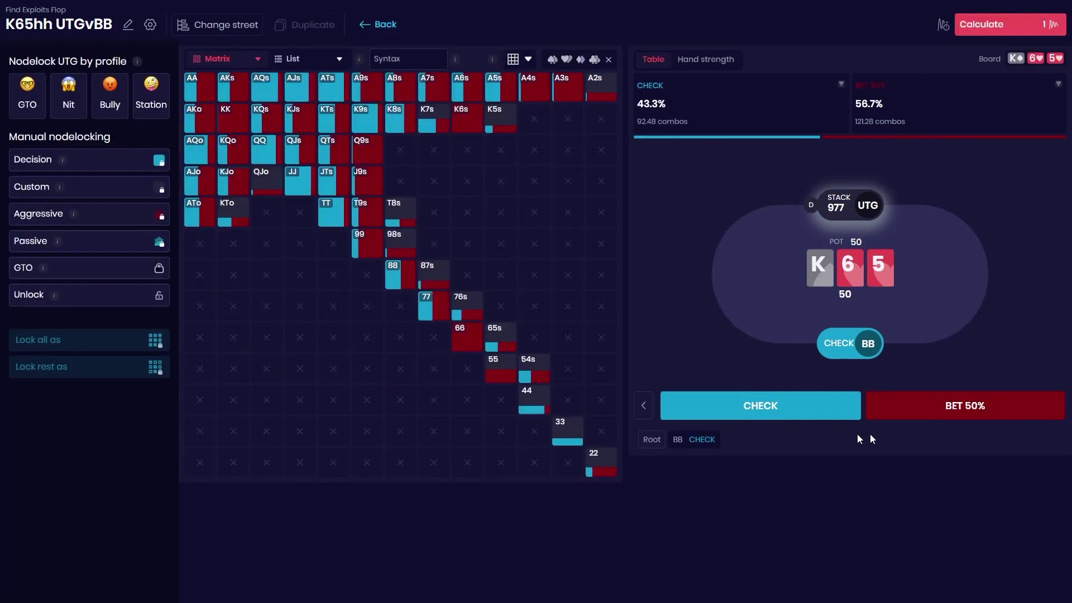
- Lock all of BB's hands facing UTG's 50% bet as Aggressive at 25% tendency power
click(957, 419)
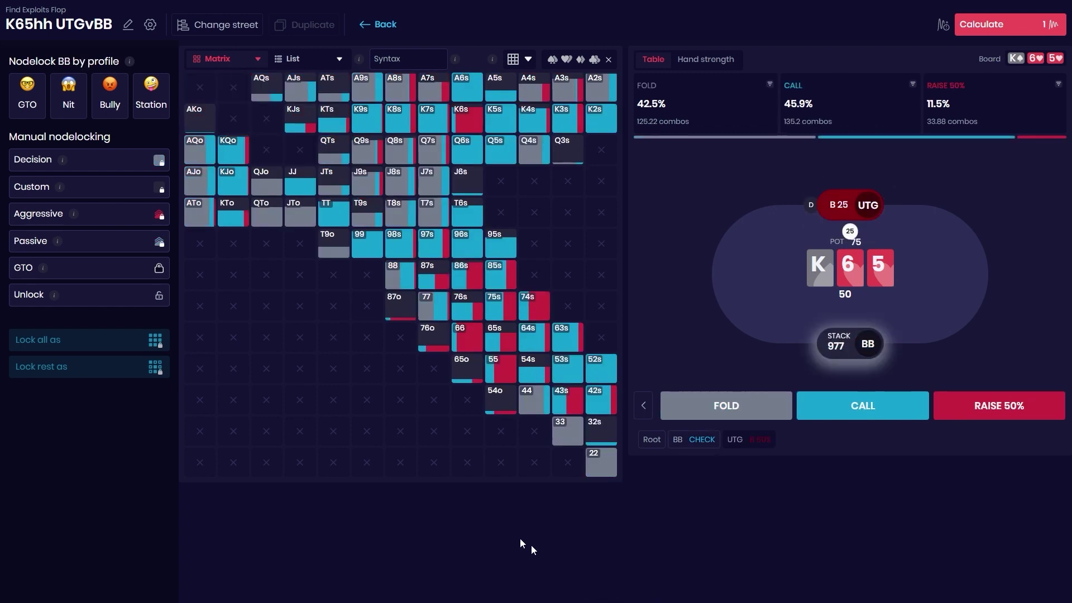
click(126, 215)
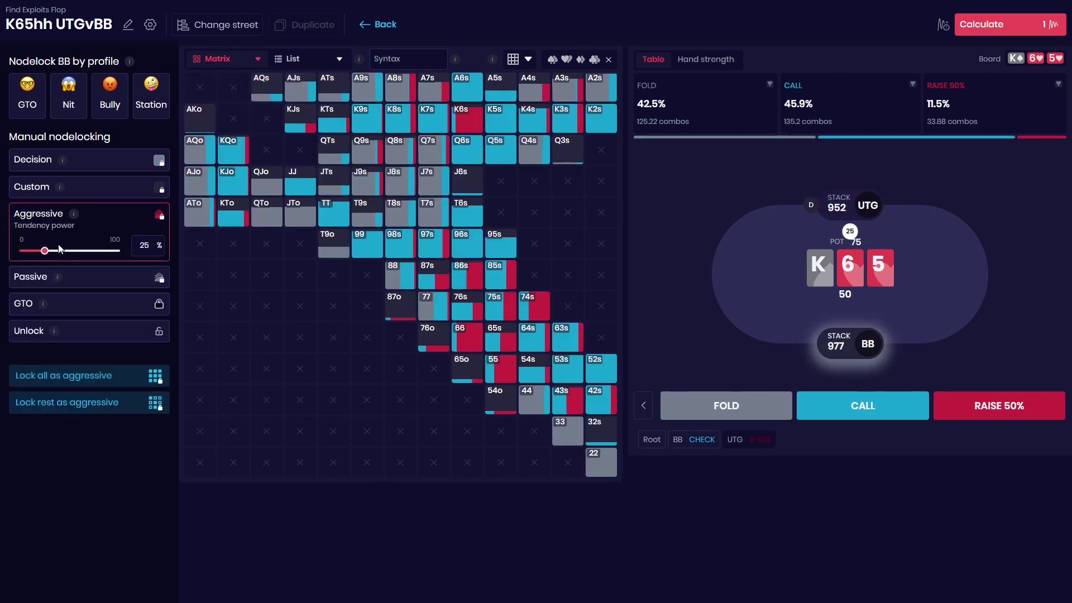
drag(41, 249, 126, 251)
click(54, 410)
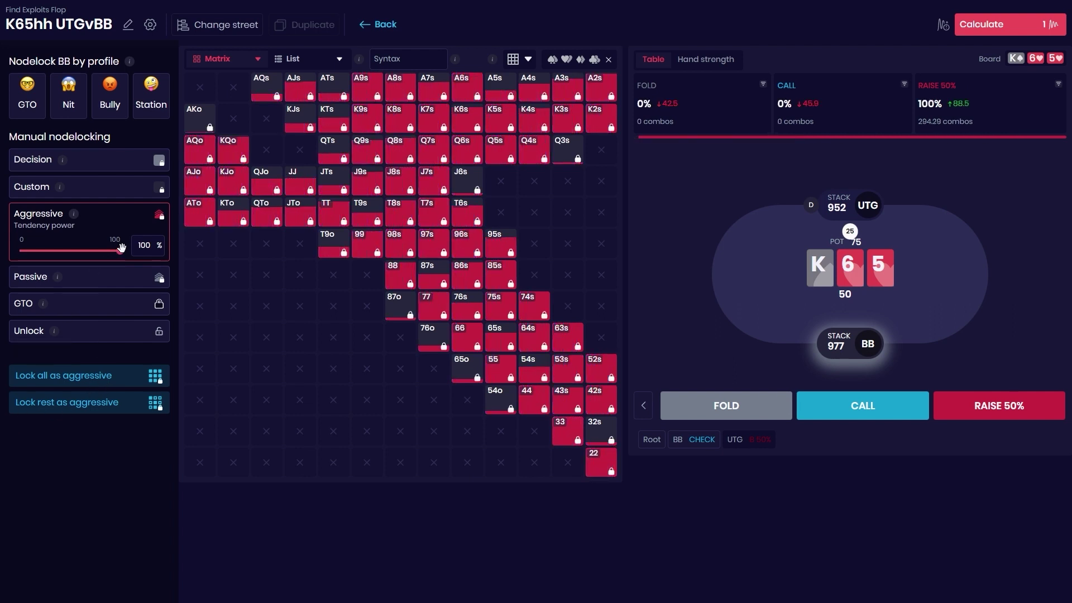
drag(120, 249, 115, 250)
drag(115, 251, 44, 250)
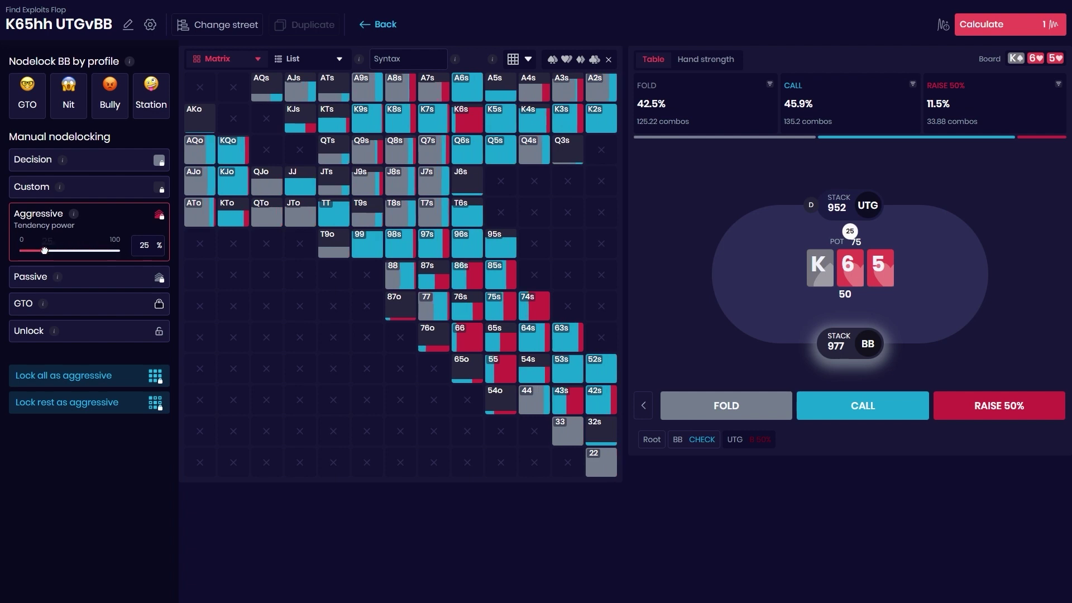
click(98, 381)
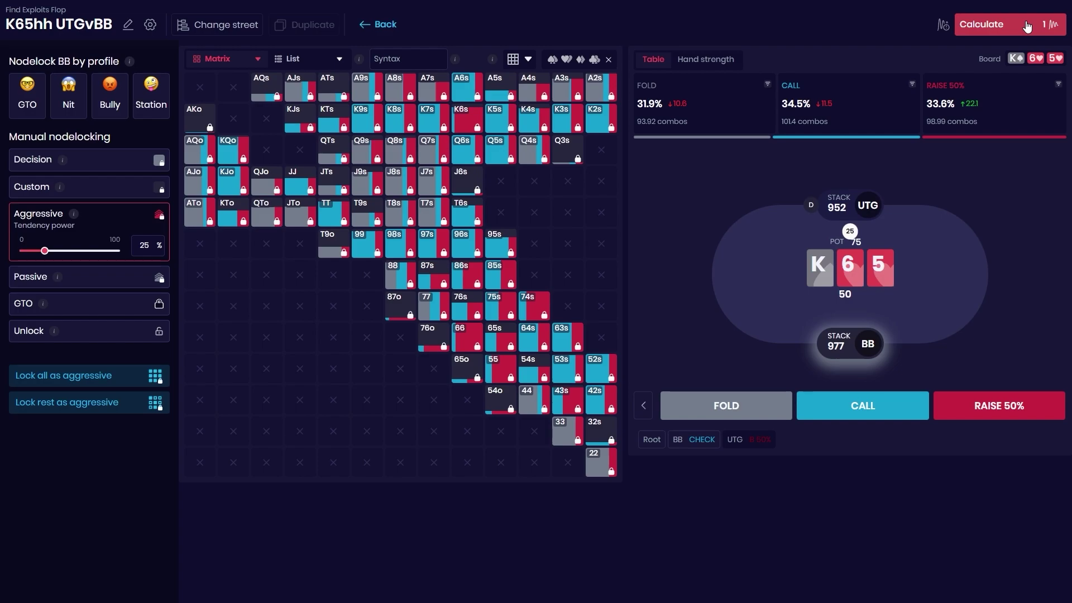
- Solve the aggressive locks and view Exploit 4 beside GTO: EV 36.91 versus 32.54
click(1027, 27)
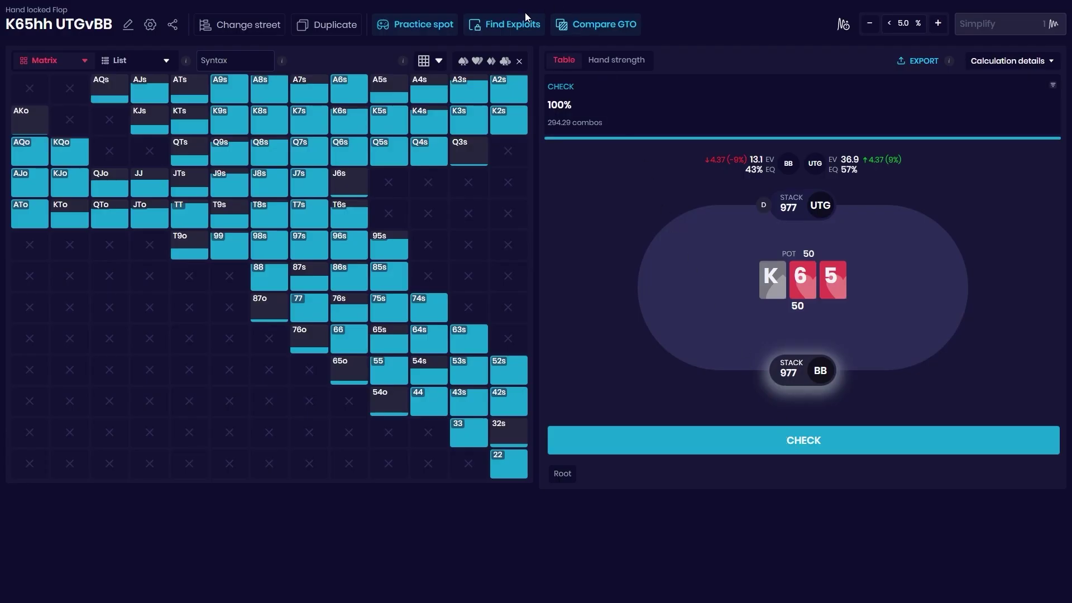
click(580, 28)
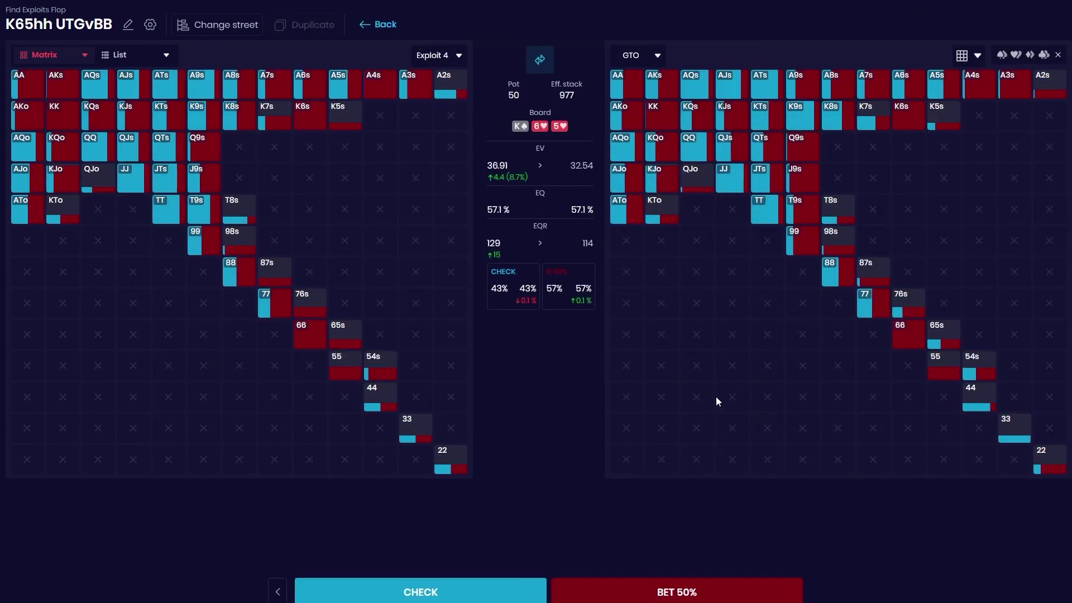
click(539, 59)
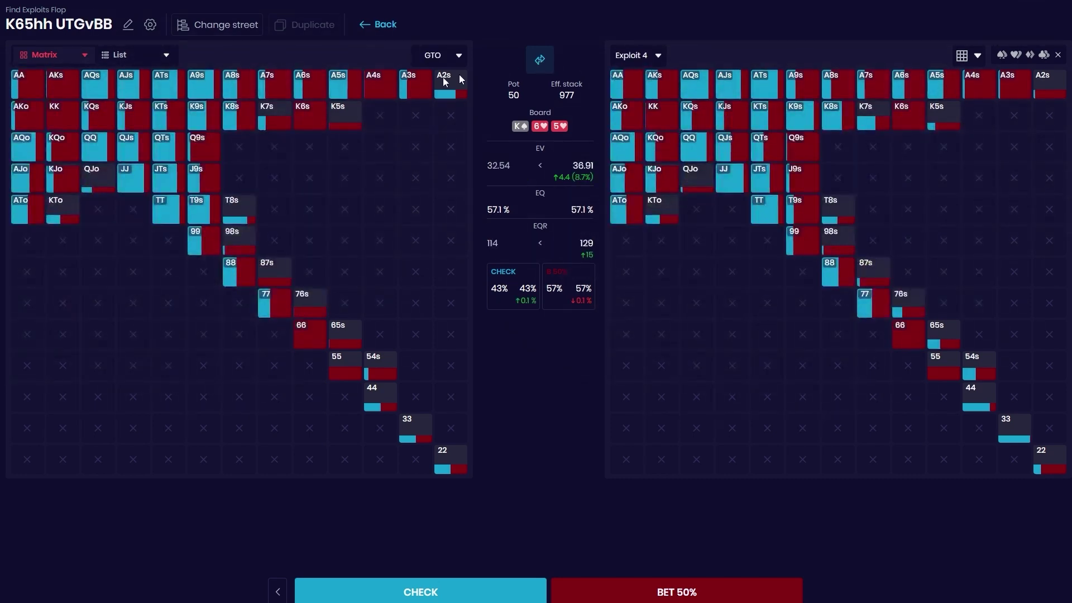
click(84, 55)
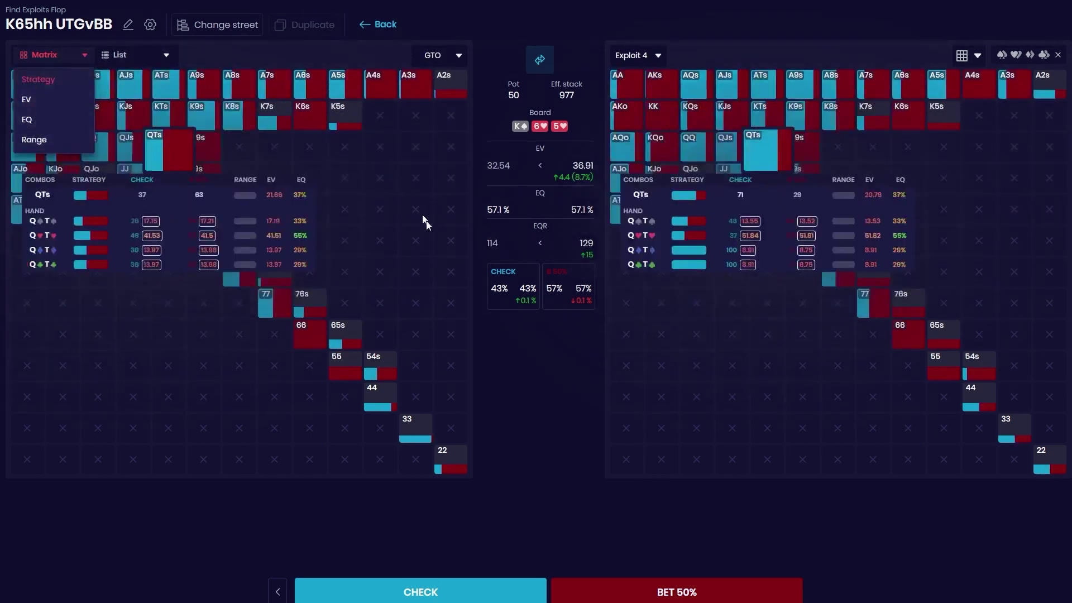
click(440, 488)
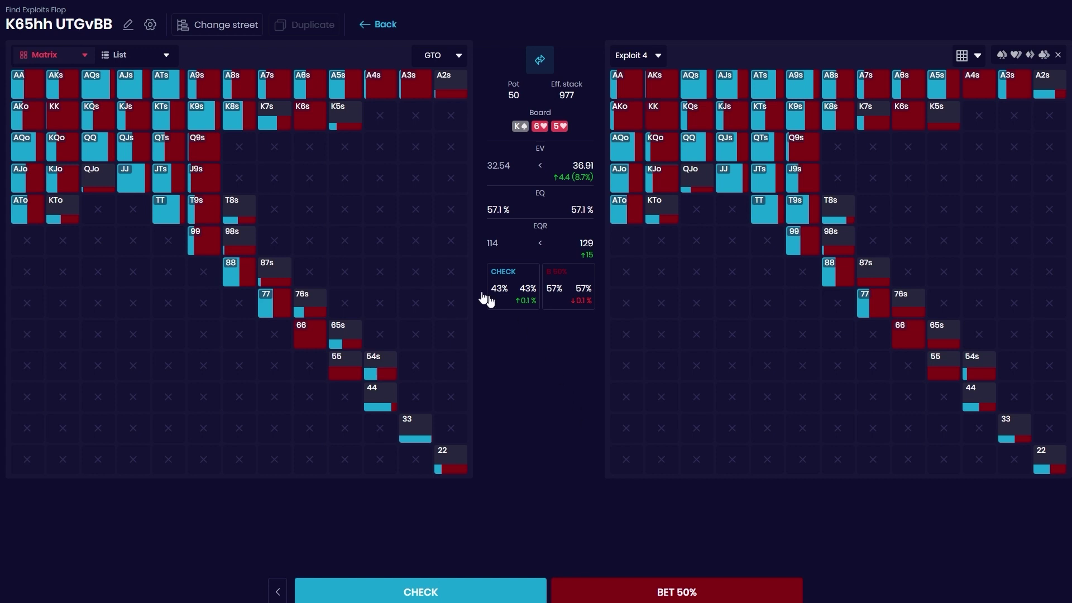
mouse_move(244, 269)
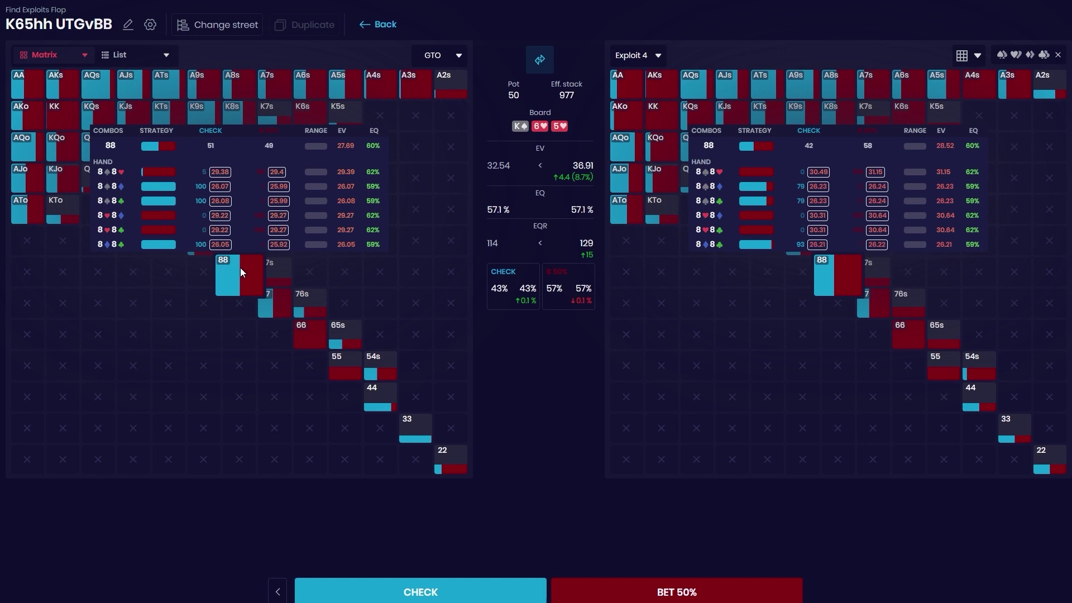
mouse_move(836, 277)
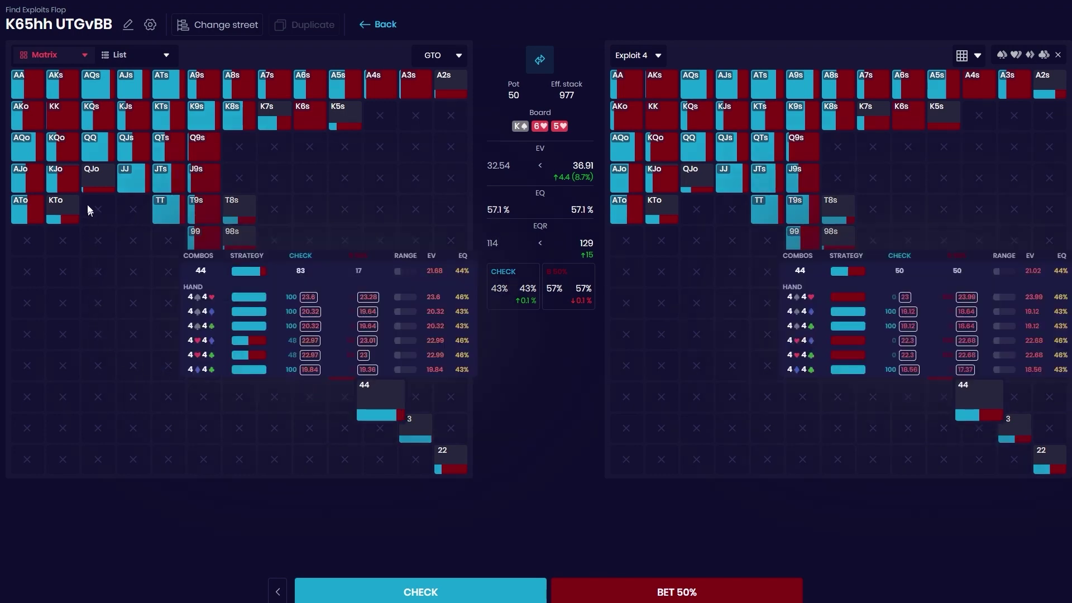
mouse_move(68, 171)
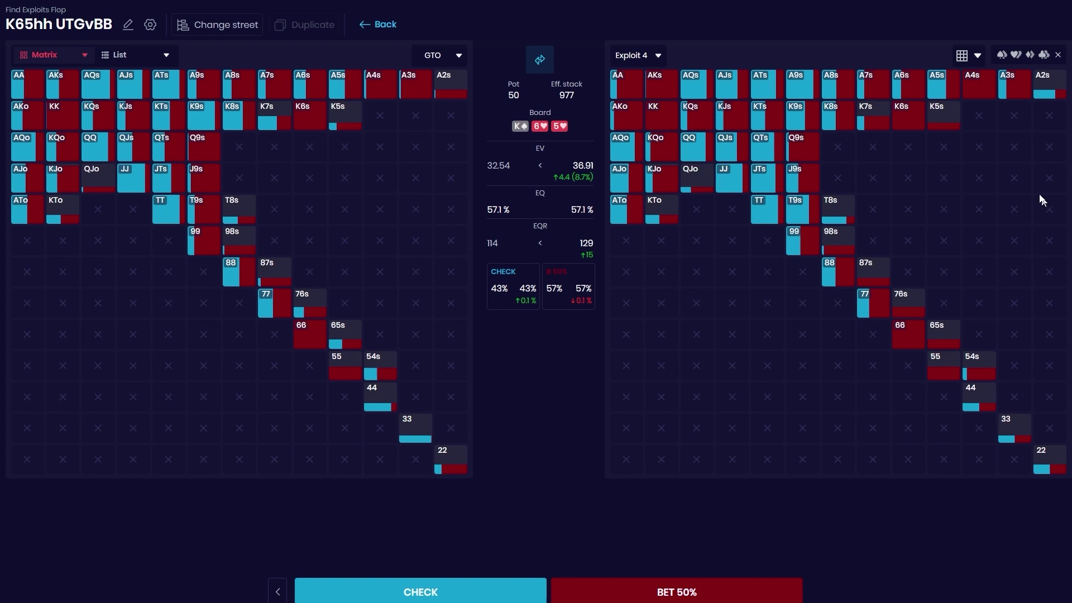
mouse_move(941, 121)
click(703, 593)
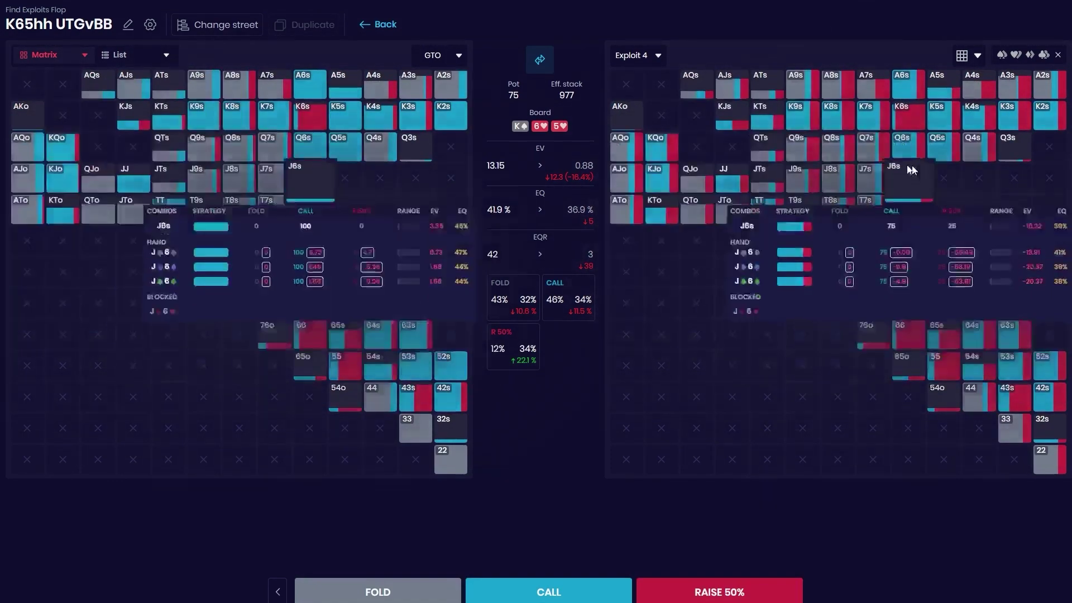
click(277, 592)
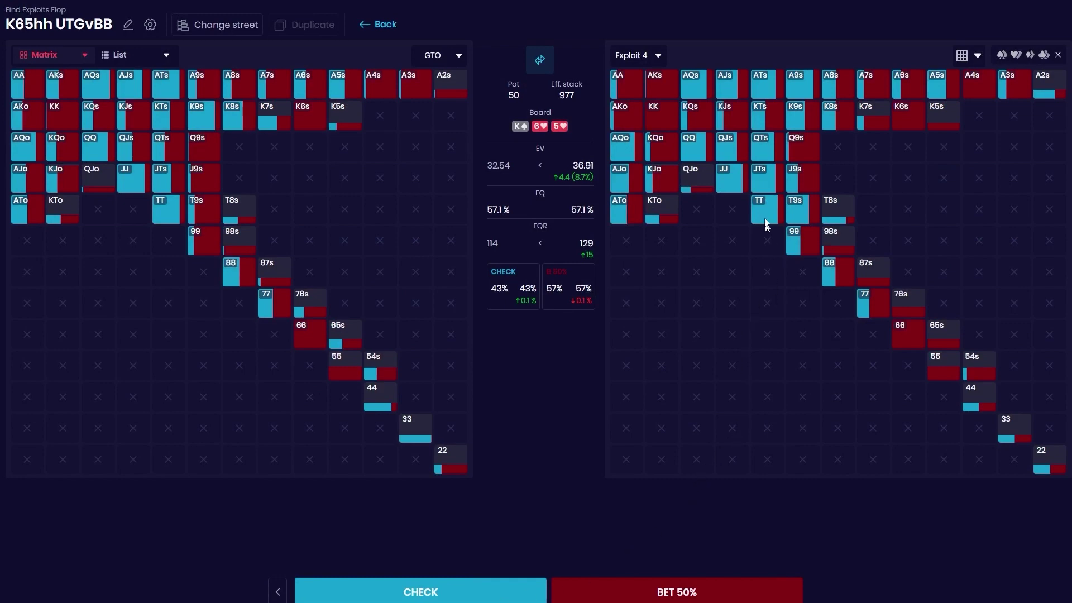
mouse_move(735, 143)
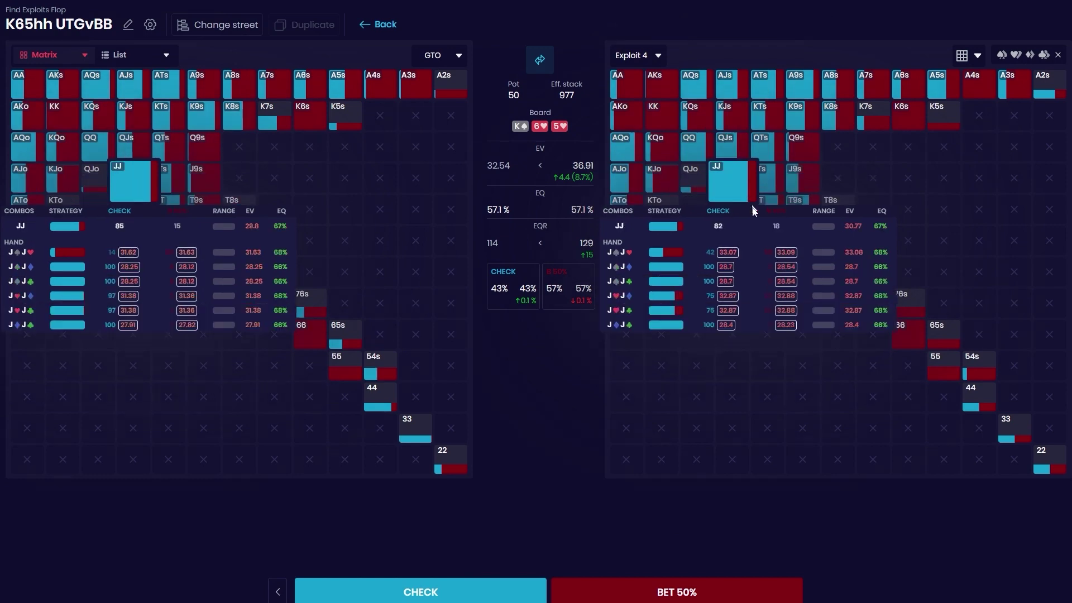
mouse_move(783, 152)
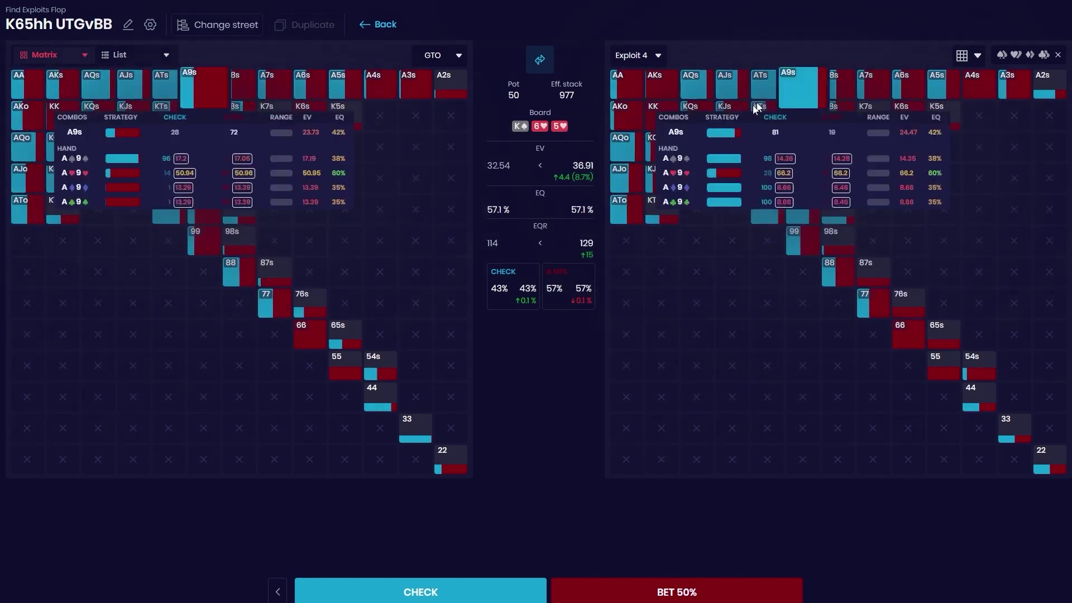
mouse_move(661, 181)
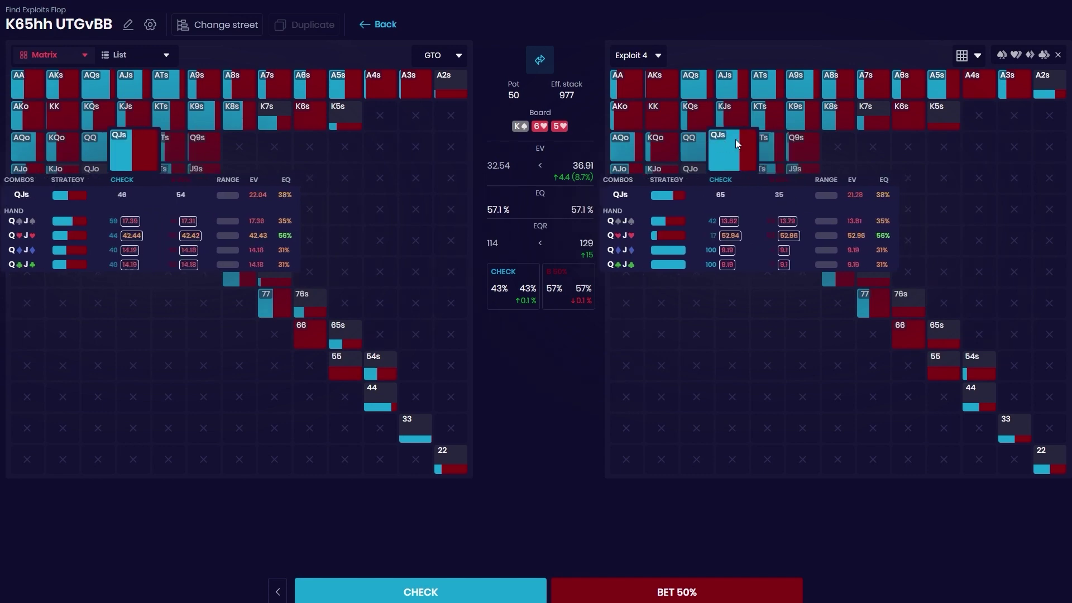
mouse_move(1020, 223)
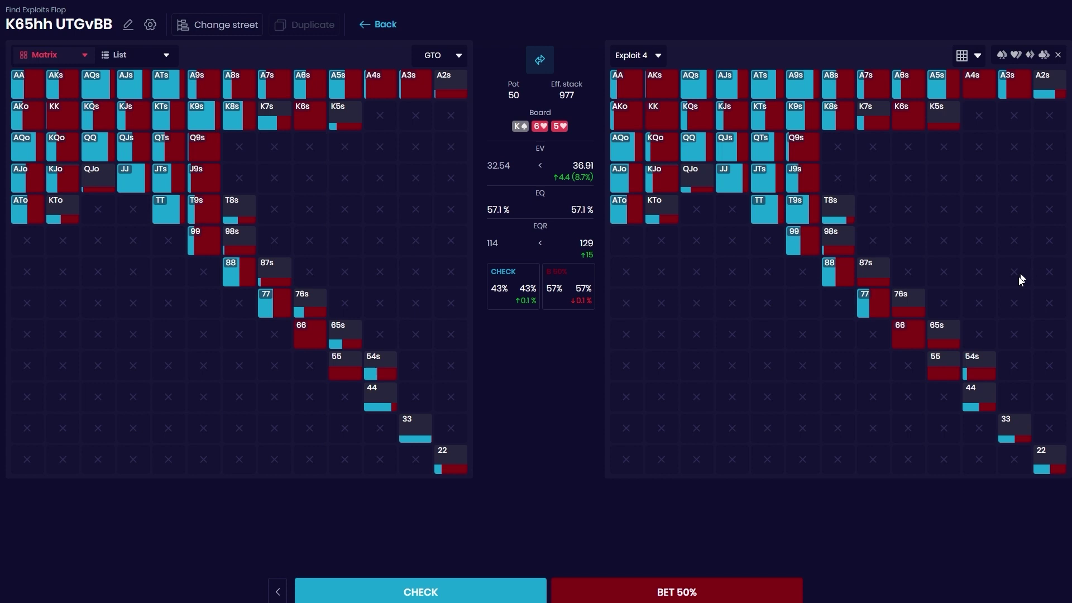
click(388, 25)
- Load the GTO flop solution, have BB check, and compare against Exploit 1 side by side
click(137, 62)
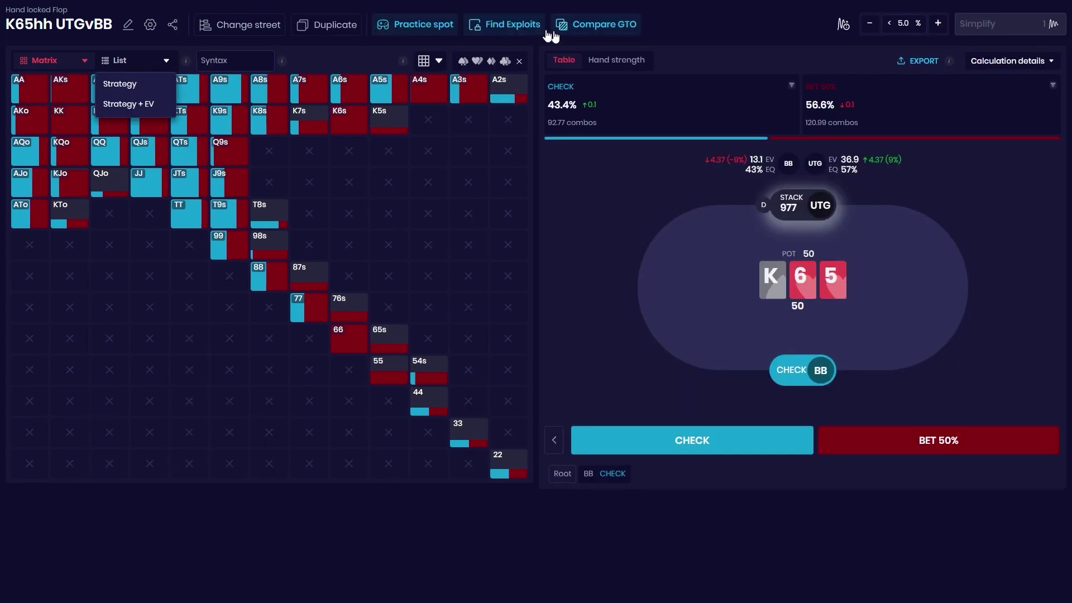
click(192, 30)
click(273, 31)
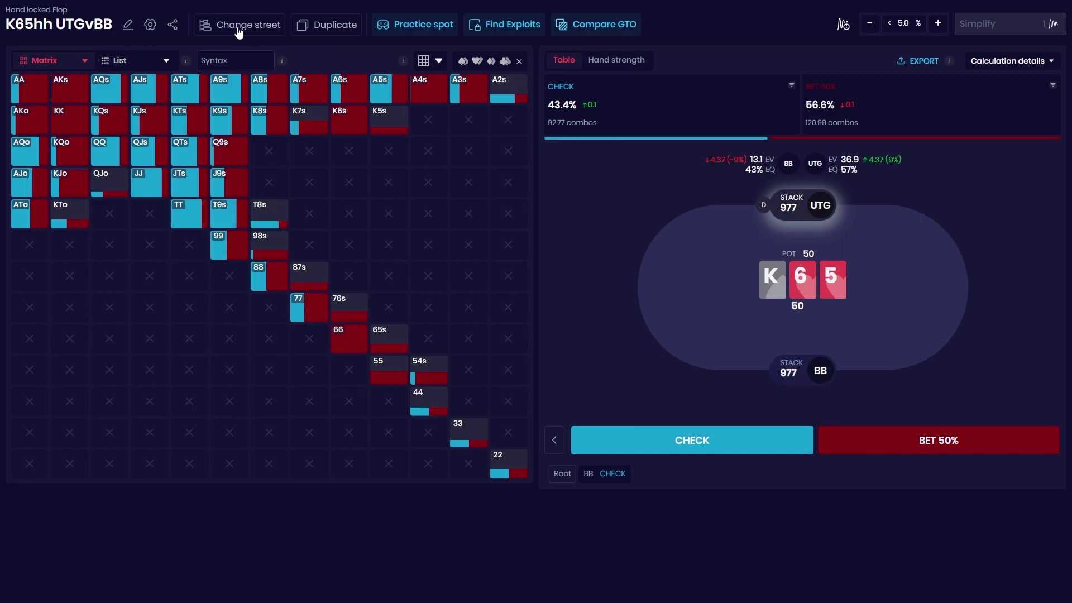
click(348, 272)
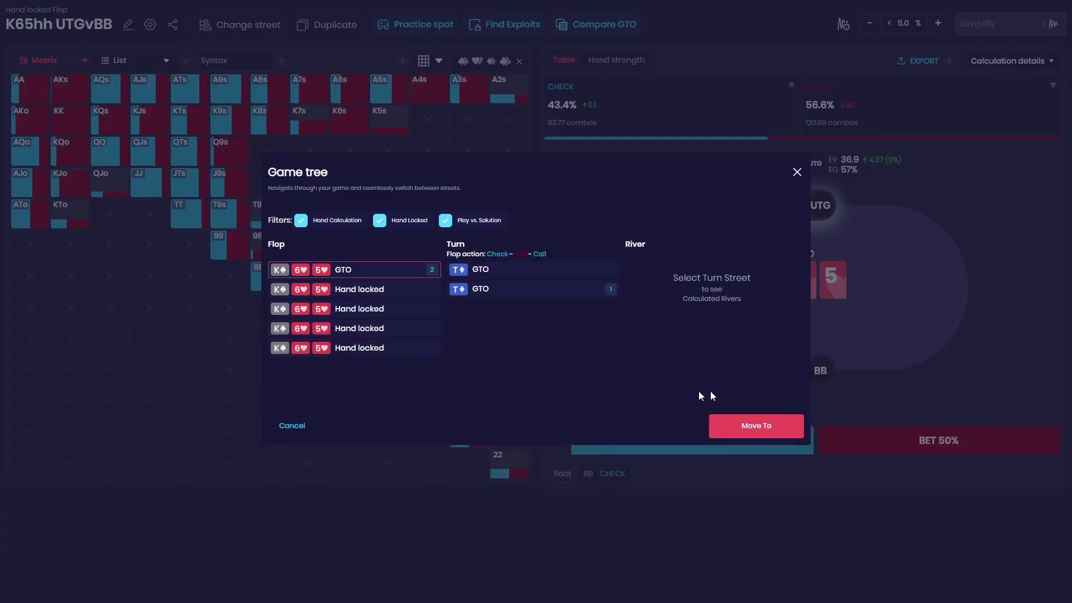
click(747, 424)
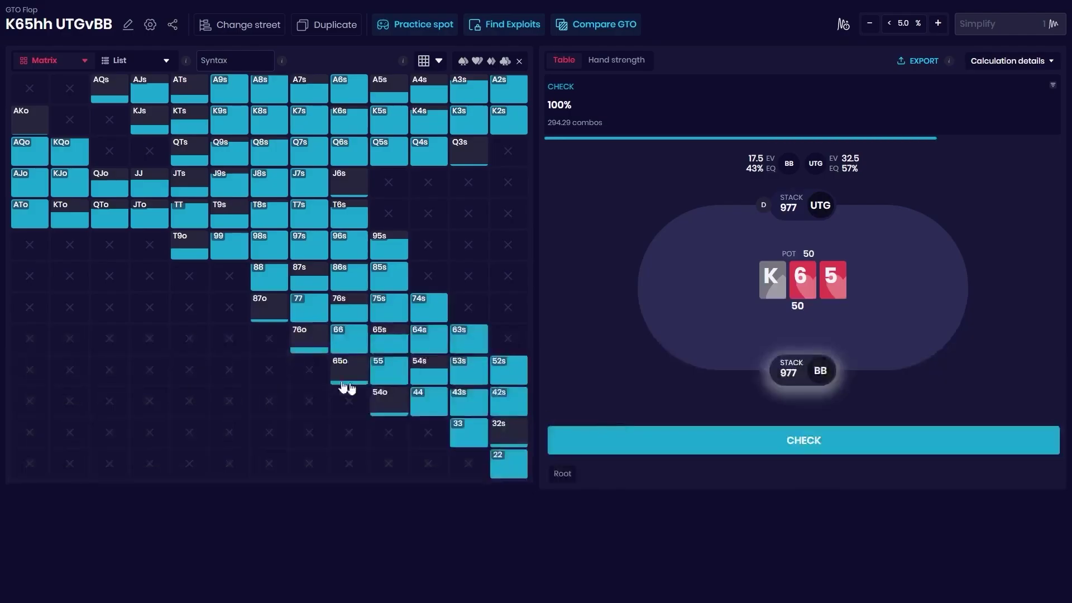
click(680, 450)
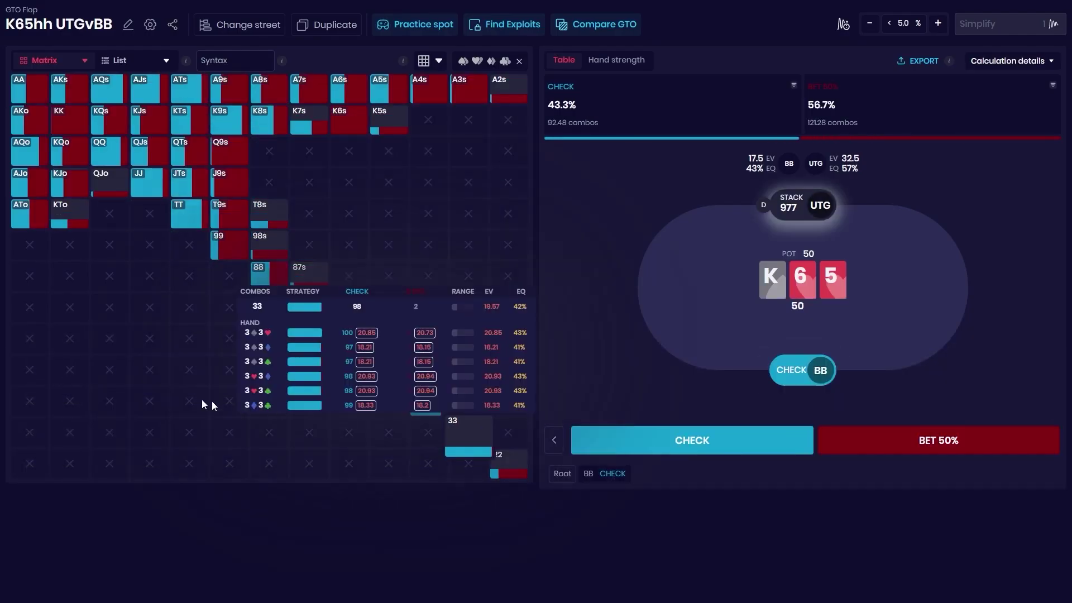
click(578, 28)
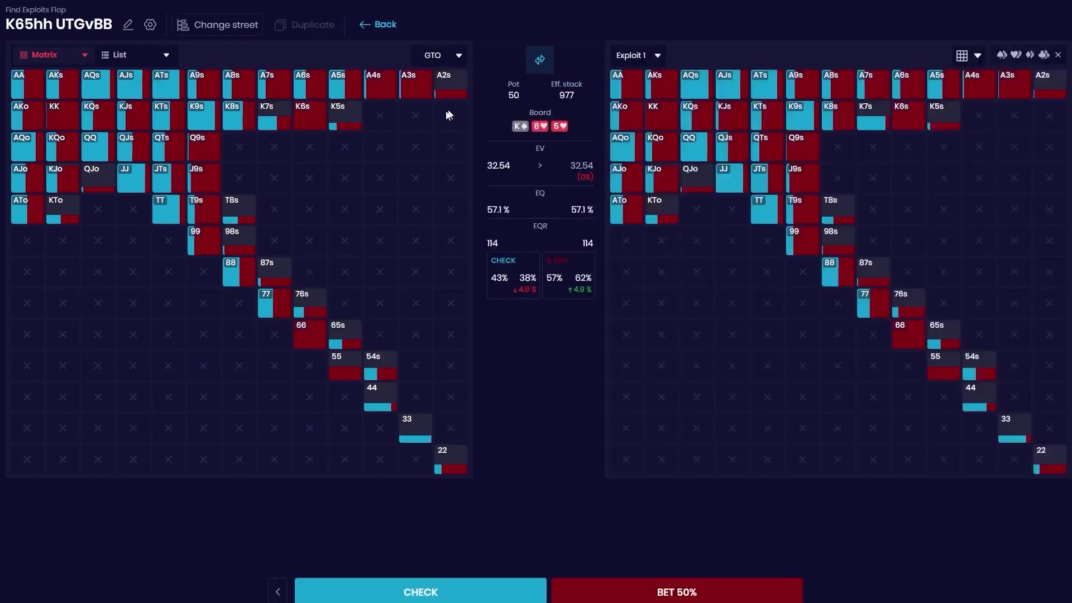
- Lock UTG's entire range as Aggressive at 100% tendency power and solve the spot
click(385, 27)
click(483, 28)
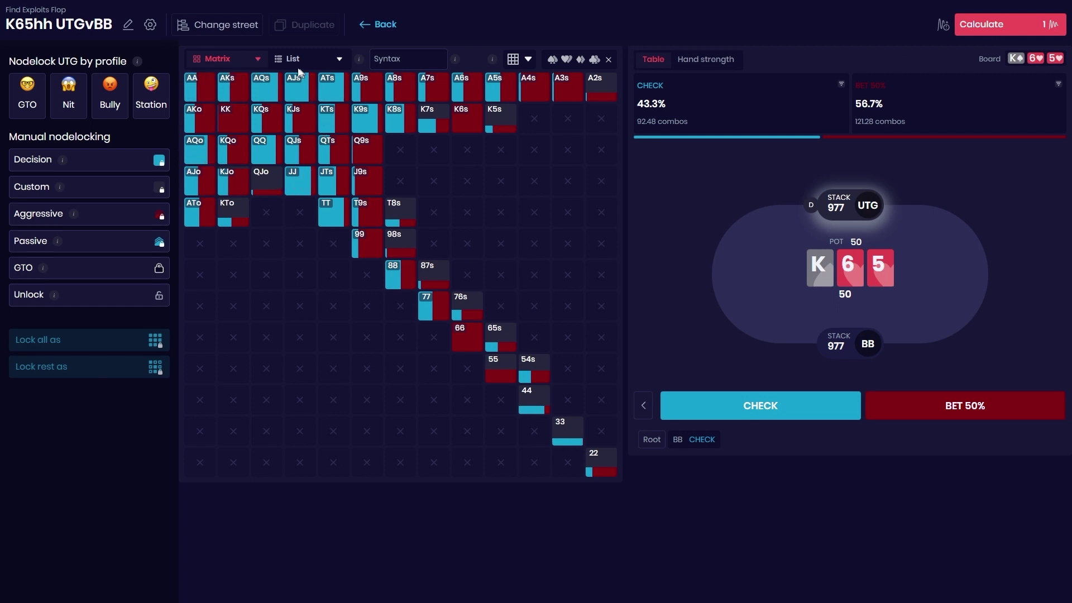
click(258, 59)
click(291, 277)
click(131, 215)
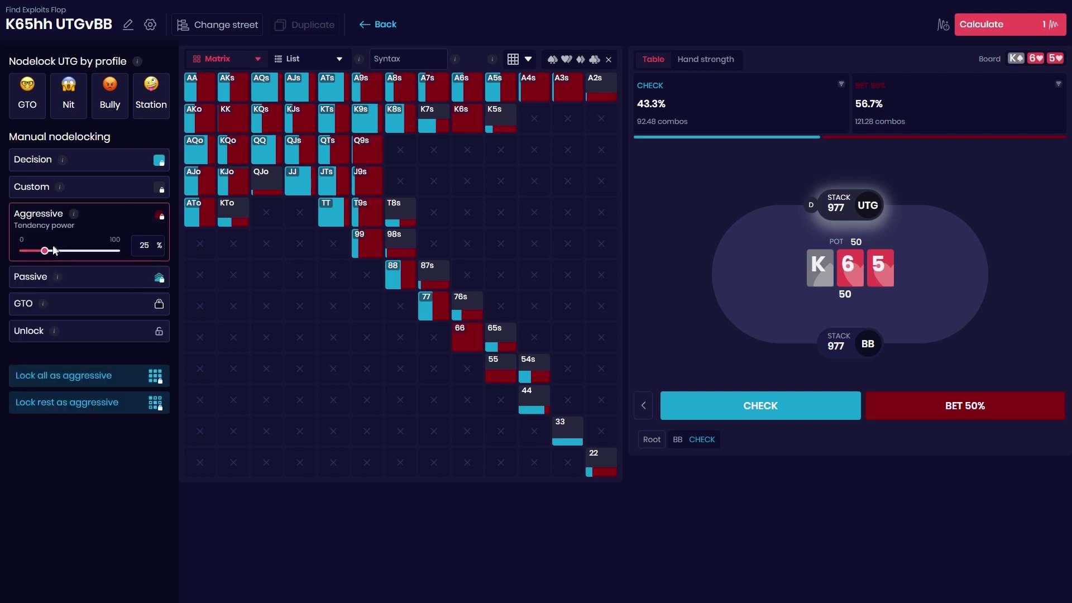
drag(55, 250, 242, 246)
click(113, 378)
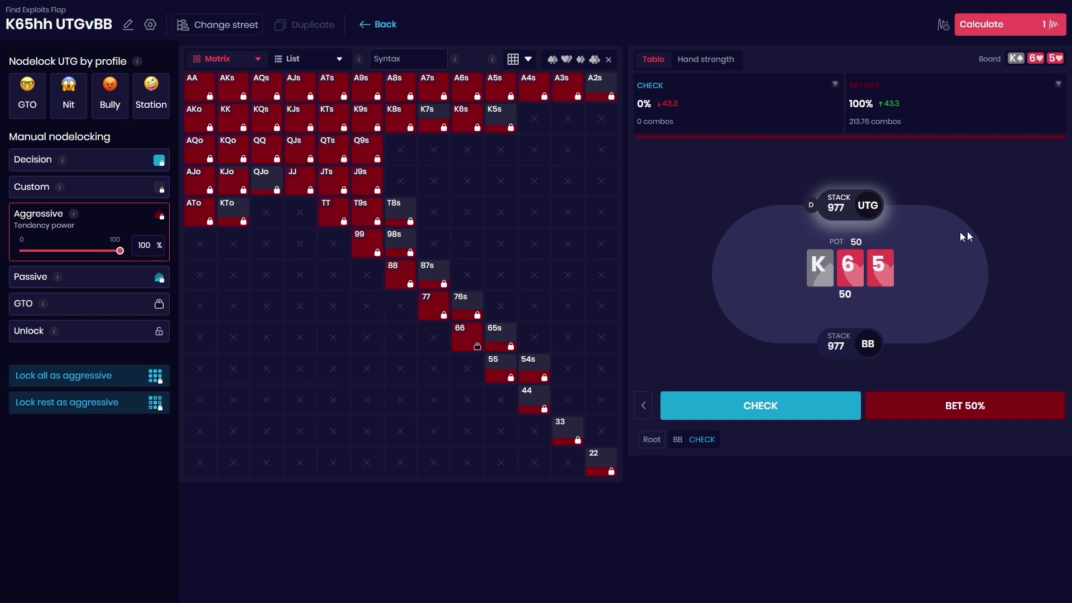
click(1019, 29)
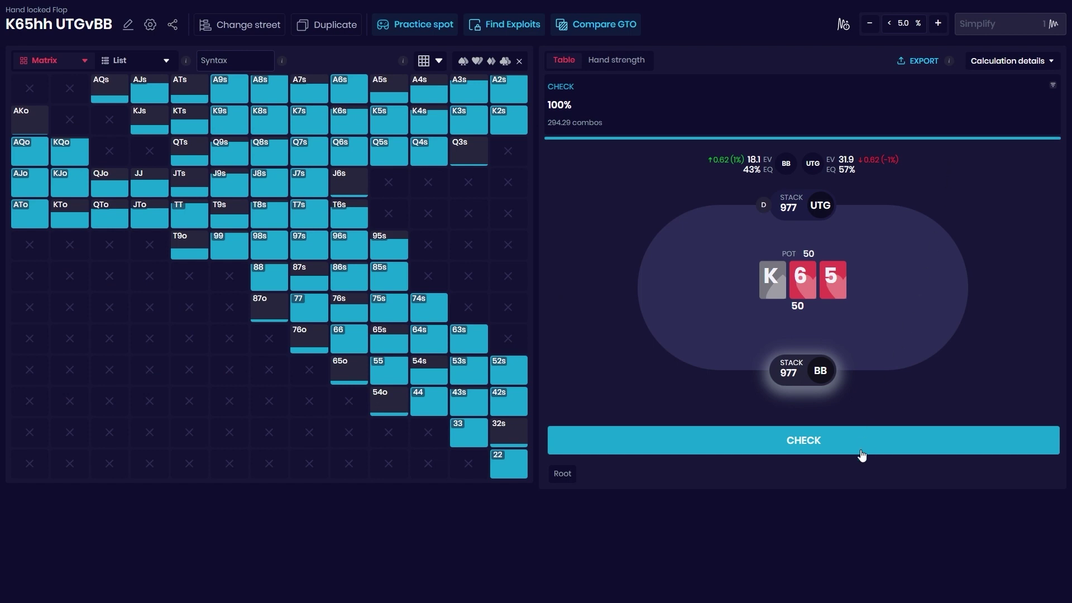
- Compare the exploit with GTO side by side at BB's response to UTG's 50% bet
click(862, 455)
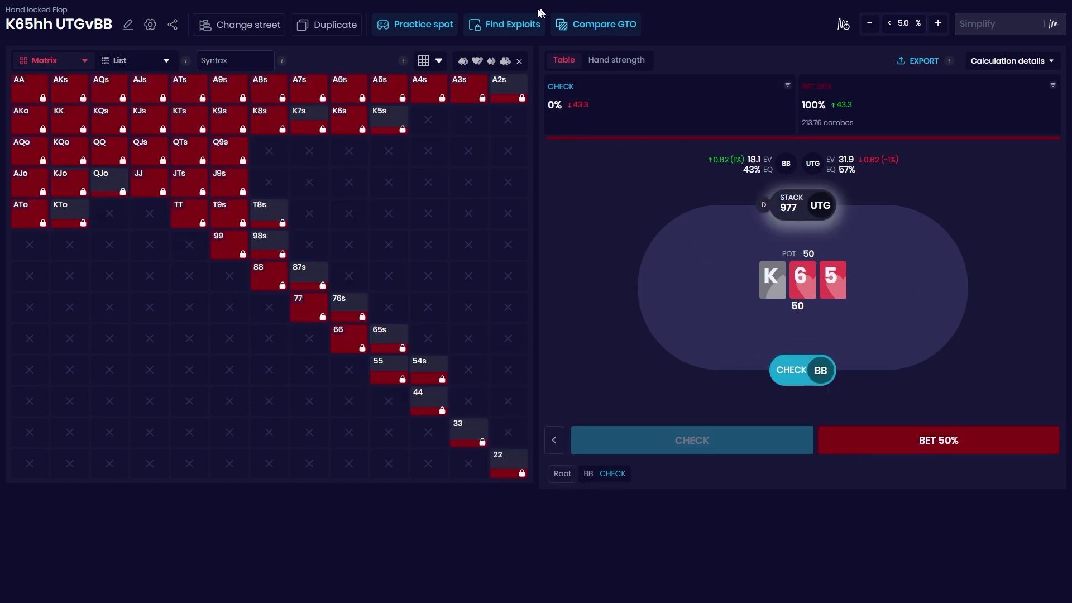
click(585, 34)
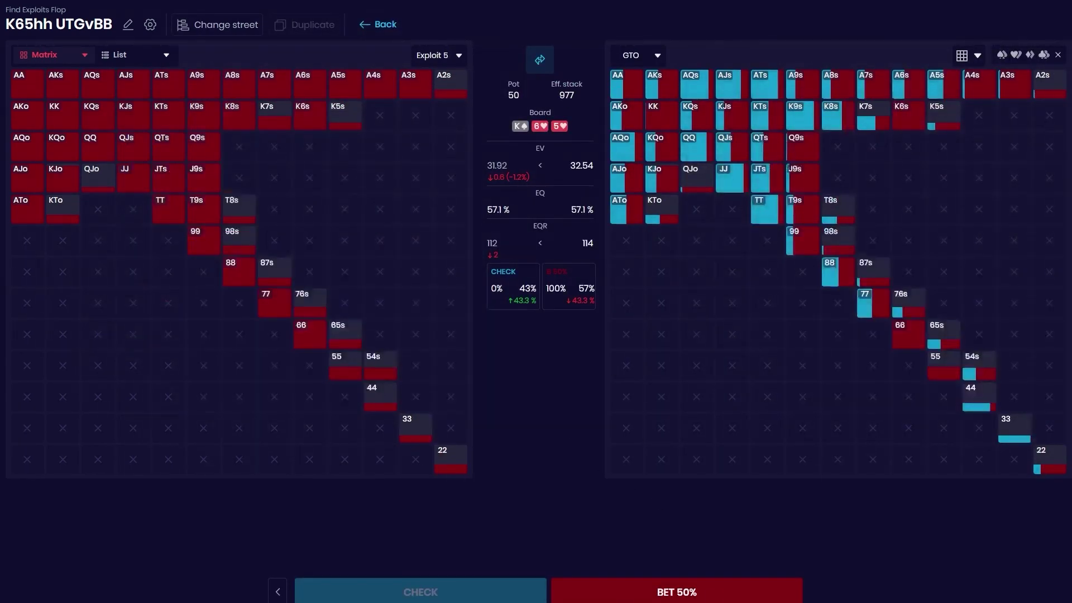
click(712, 594)
right_click(563, 138)
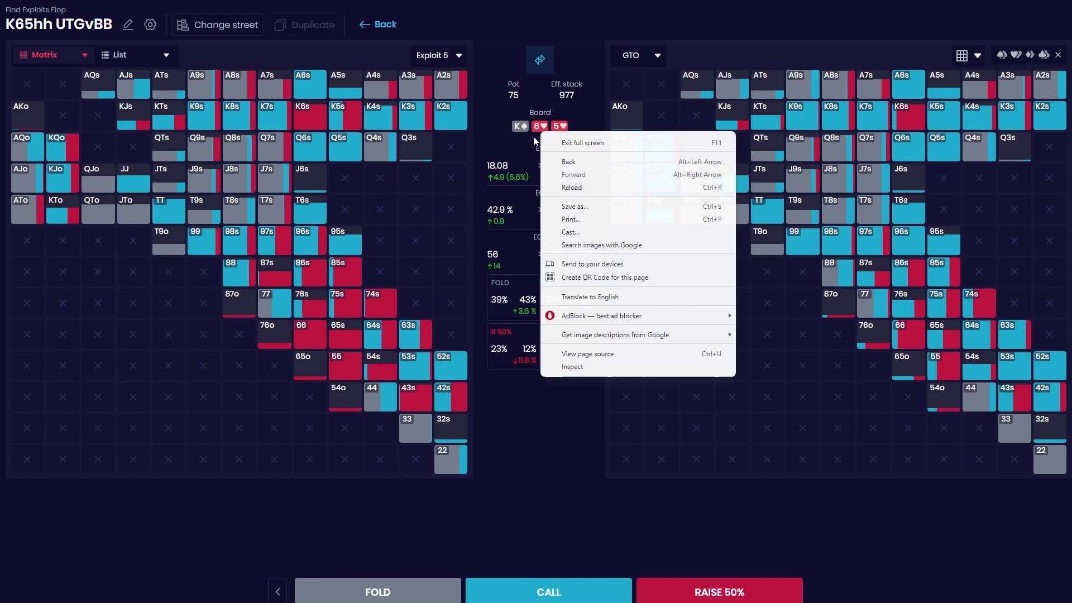
click(540, 63)
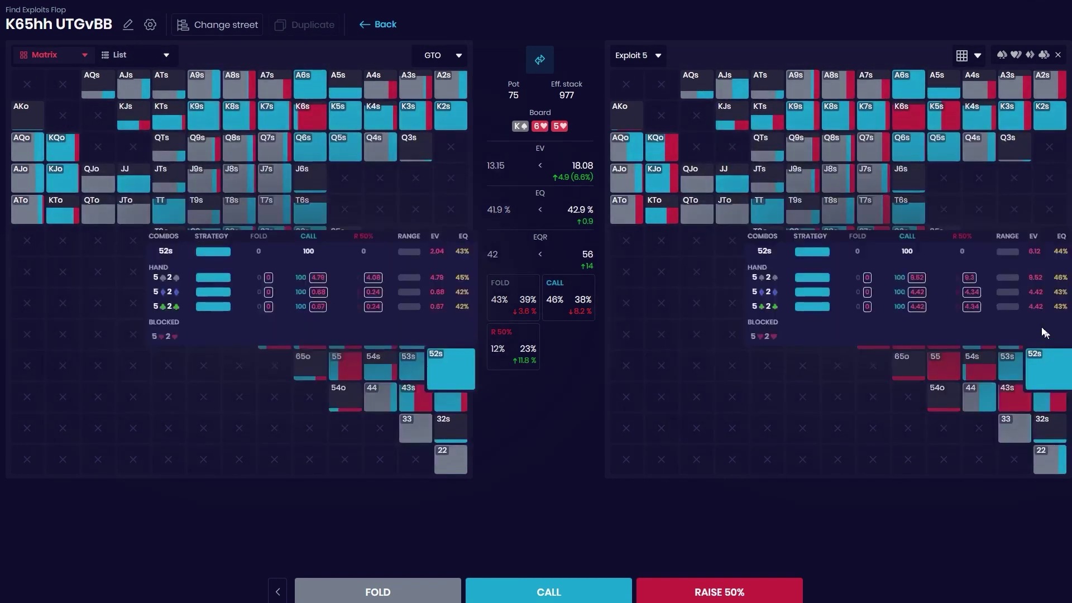
- Inspect the hand cells, comparing the exploit EV of 18.08 with GTO's 13.15
mouse_move(852, 205)
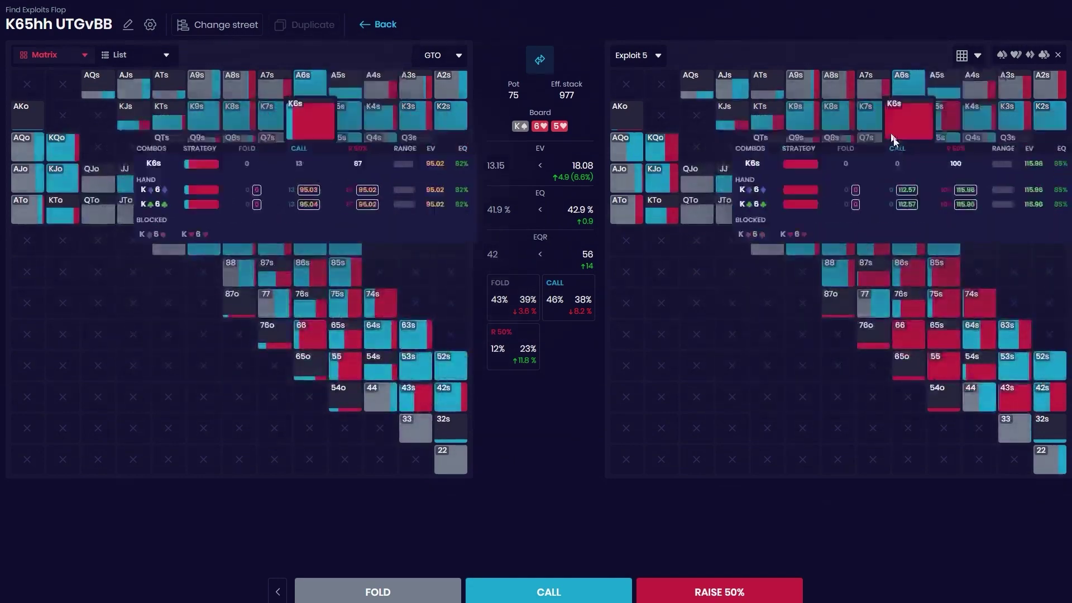
mouse_move(822, 104)
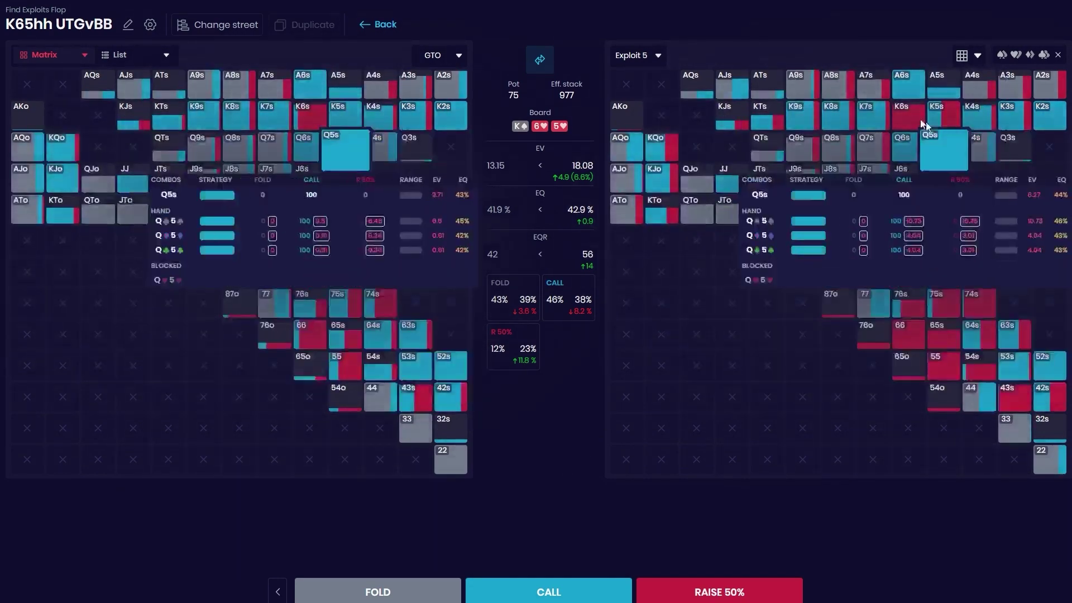
mouse_move(669, 92)
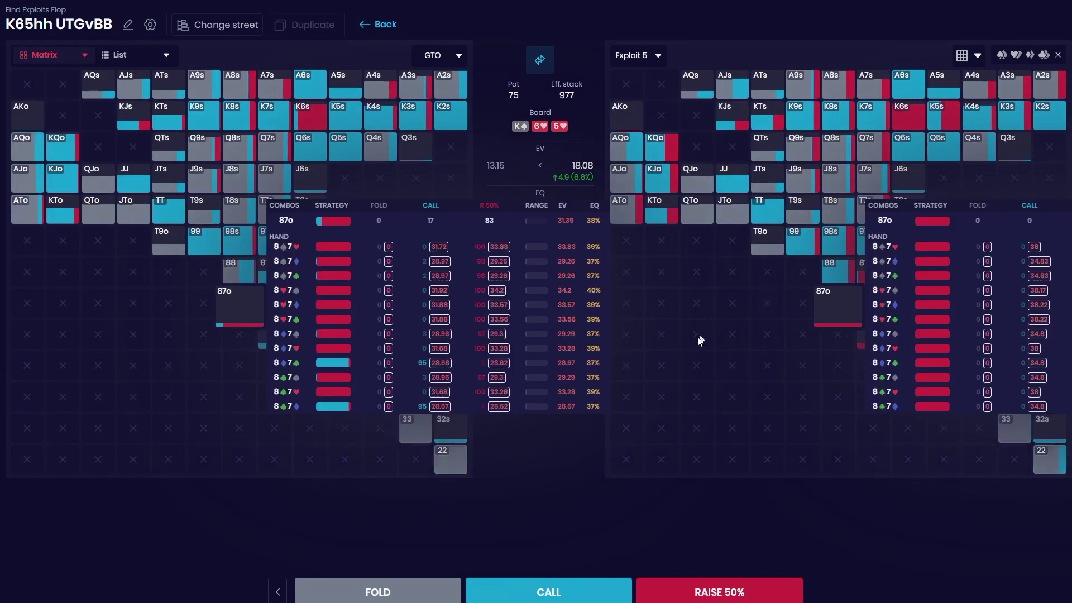
mouse_move(868, 279)
mouse_move(932, 343)
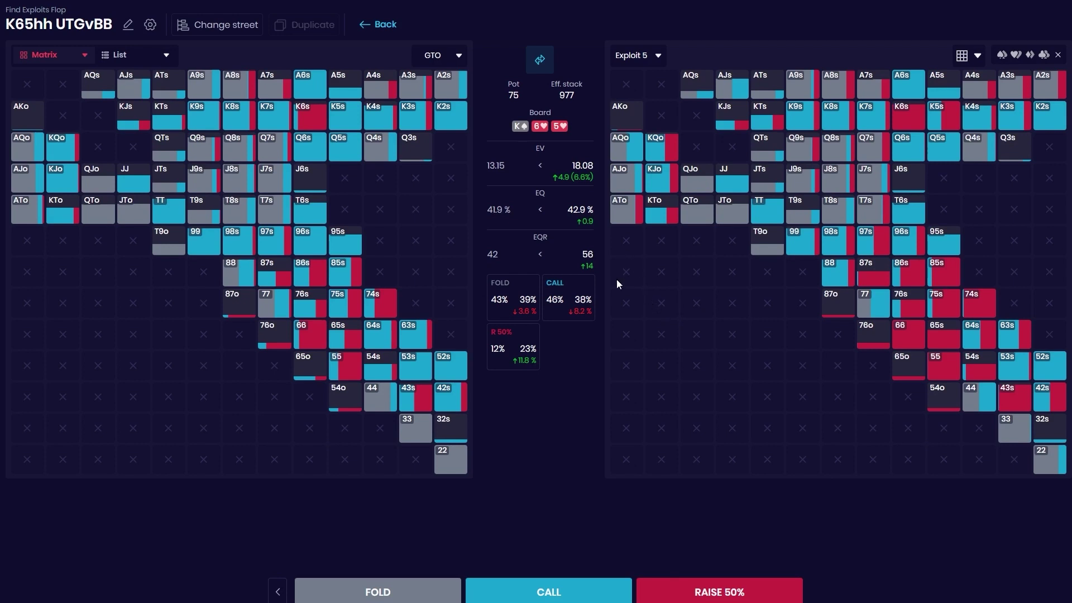
drag(573, 165, 588, 165)
- Lock the whole in-position range to always bet using the Aggressive profile at 100%
mouse_move(798, 151)
click(393, 33)
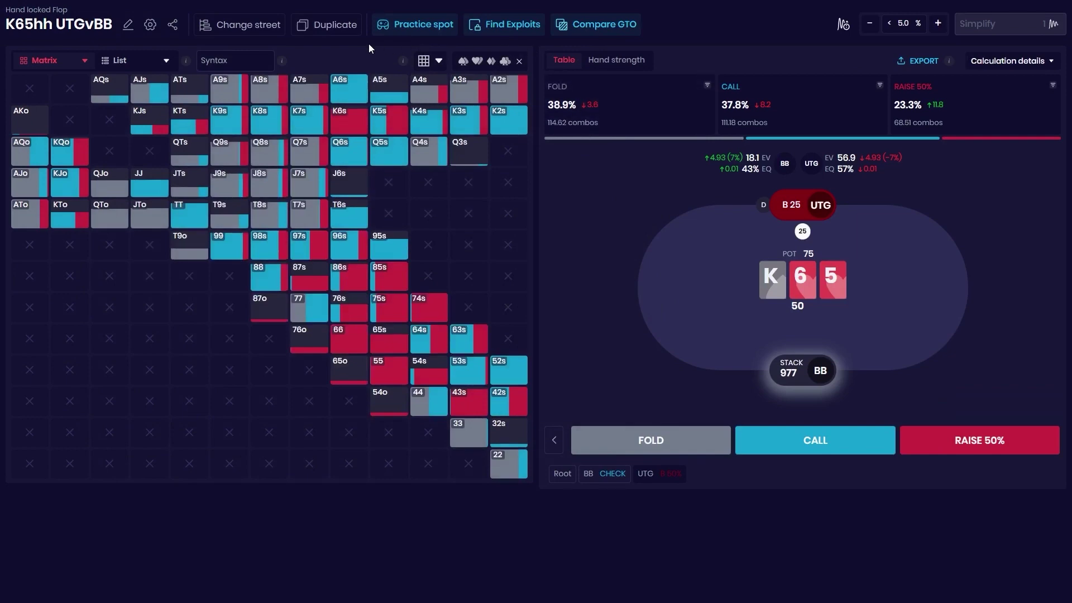
mouse_move(396, 286)
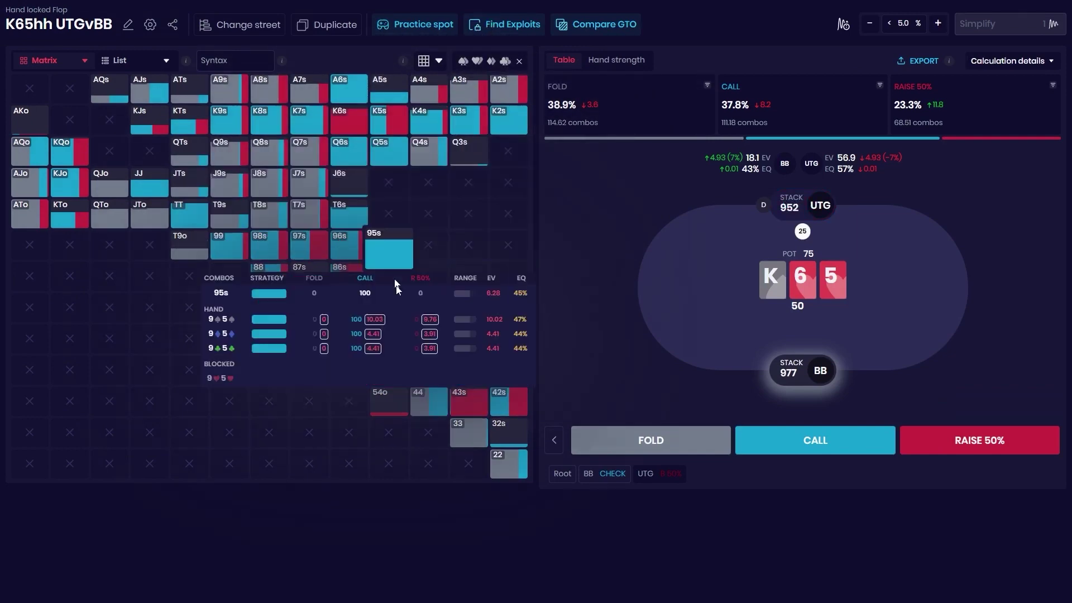
click(504, 24)
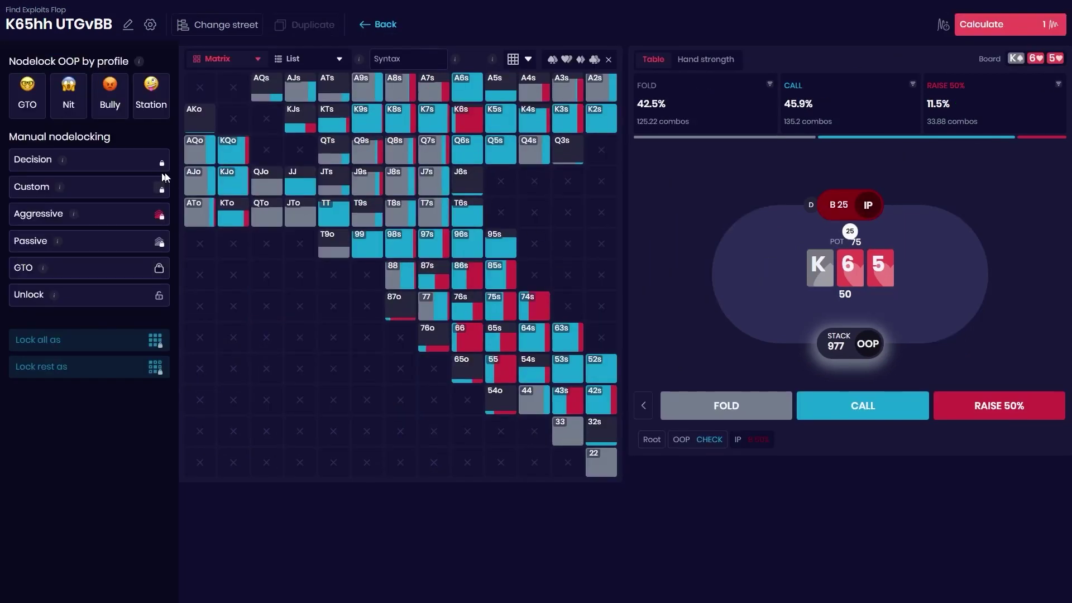
click(643, 405)
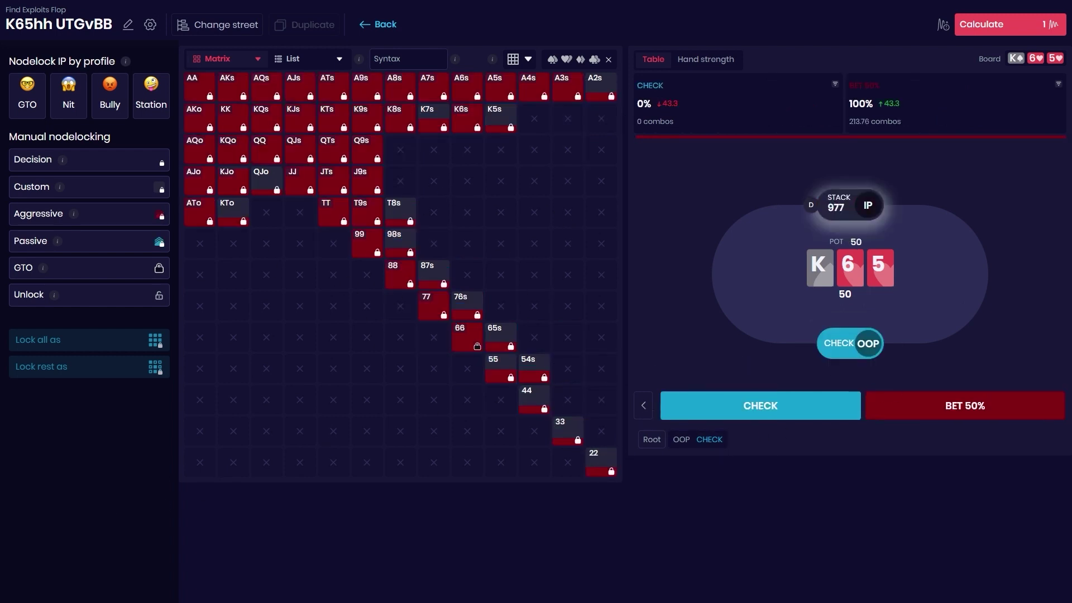
mouse_move(58, 242)
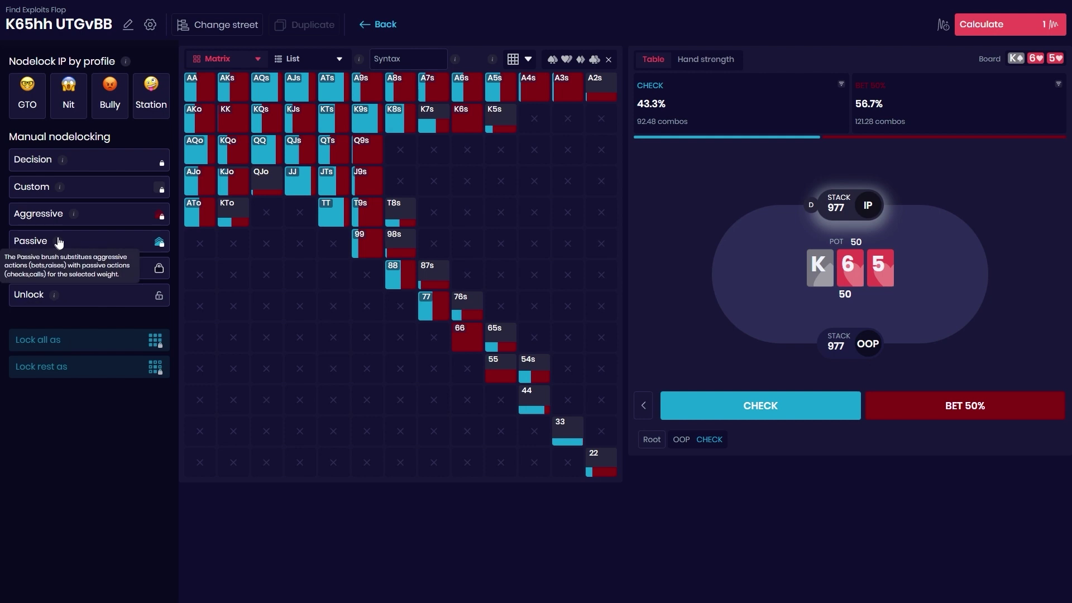
click(78, 216)
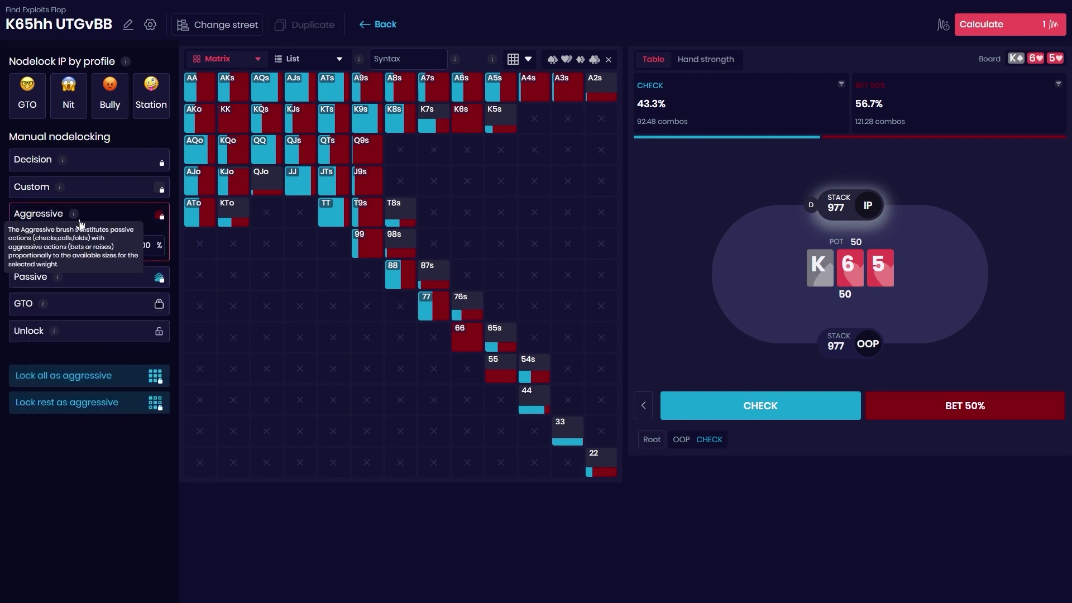
click(77, 383)
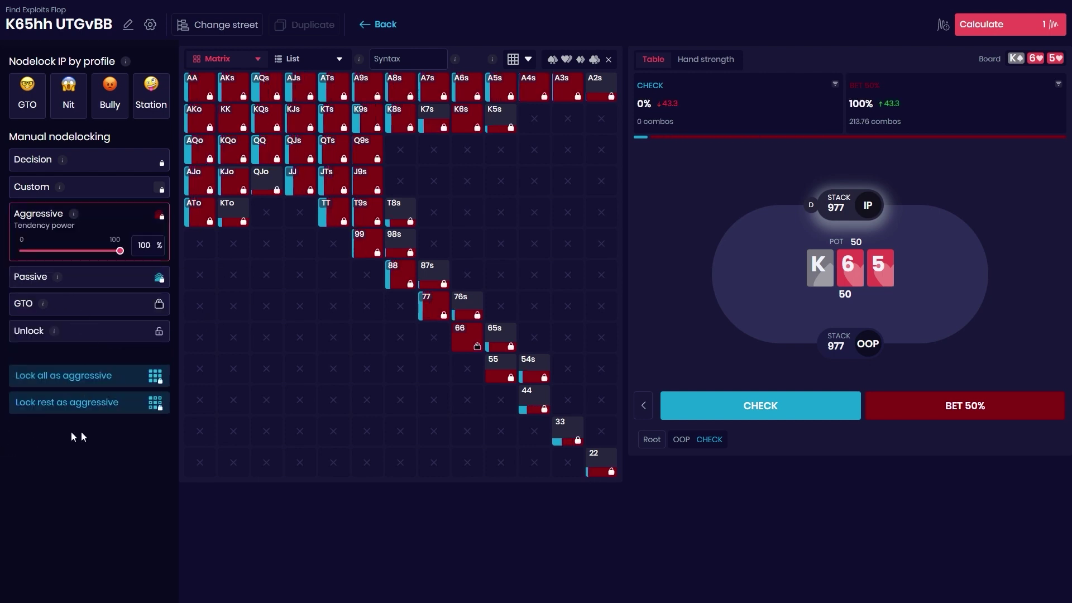
- Lock out-of-position's response to the 50% bet at GTO and solve it as Exploit 6
click(973, 416)
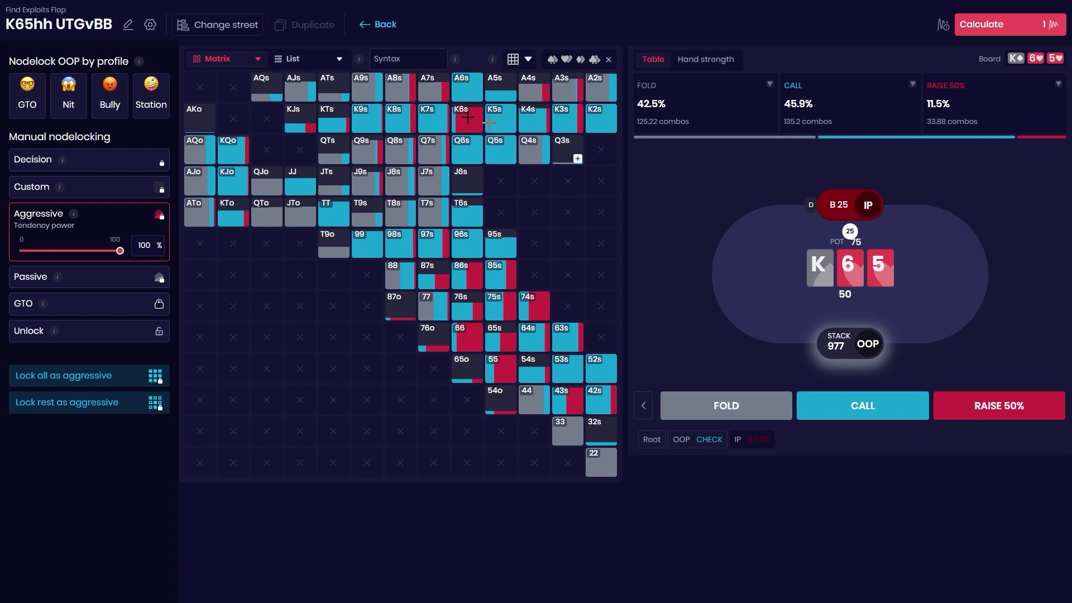
click(73, 306)
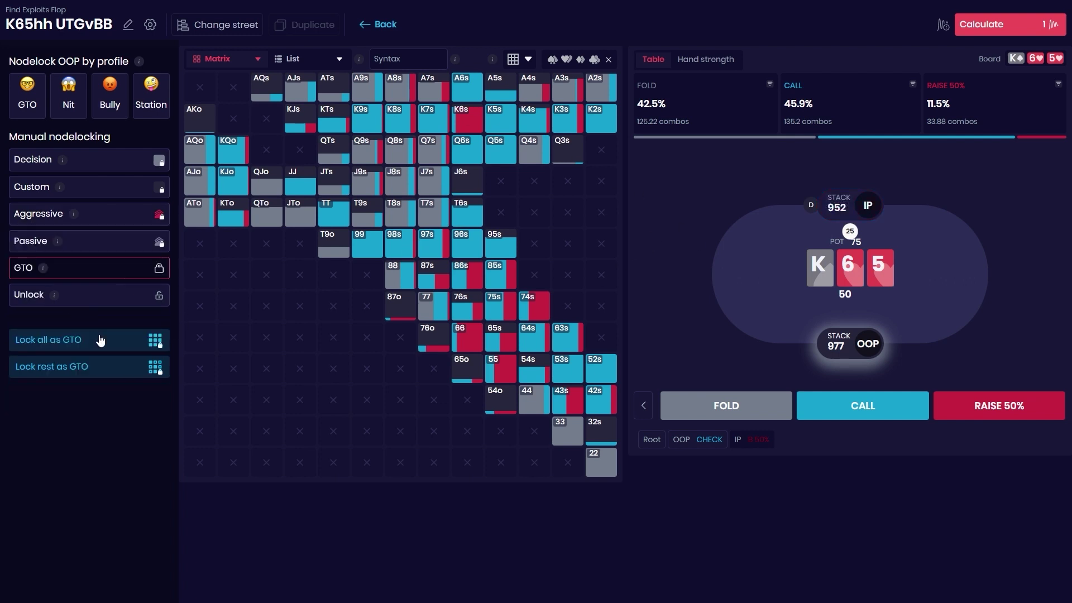
click(74, 342)
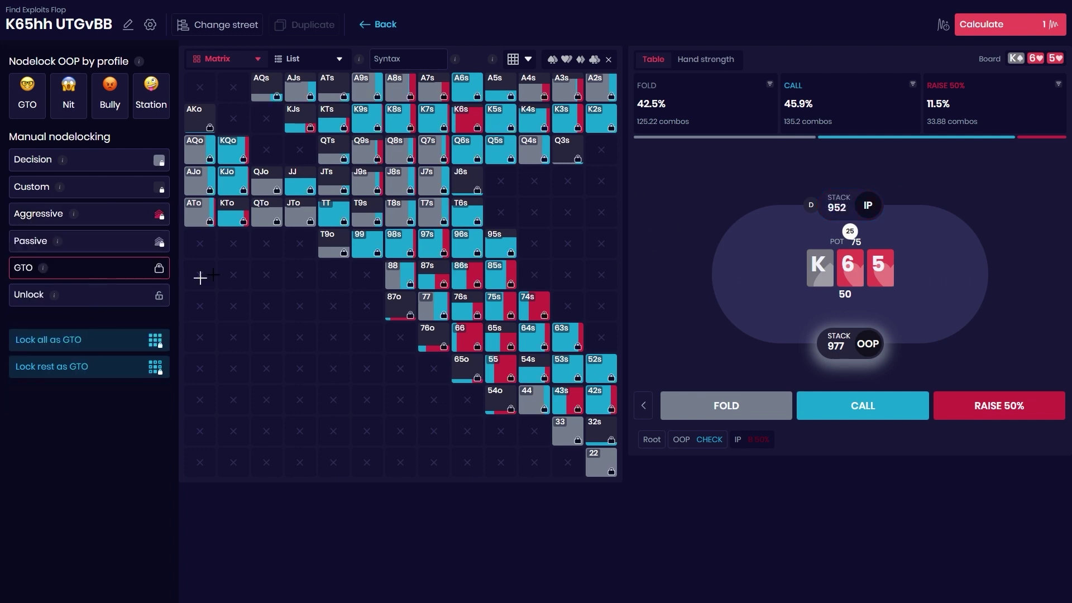
click(312, 59)
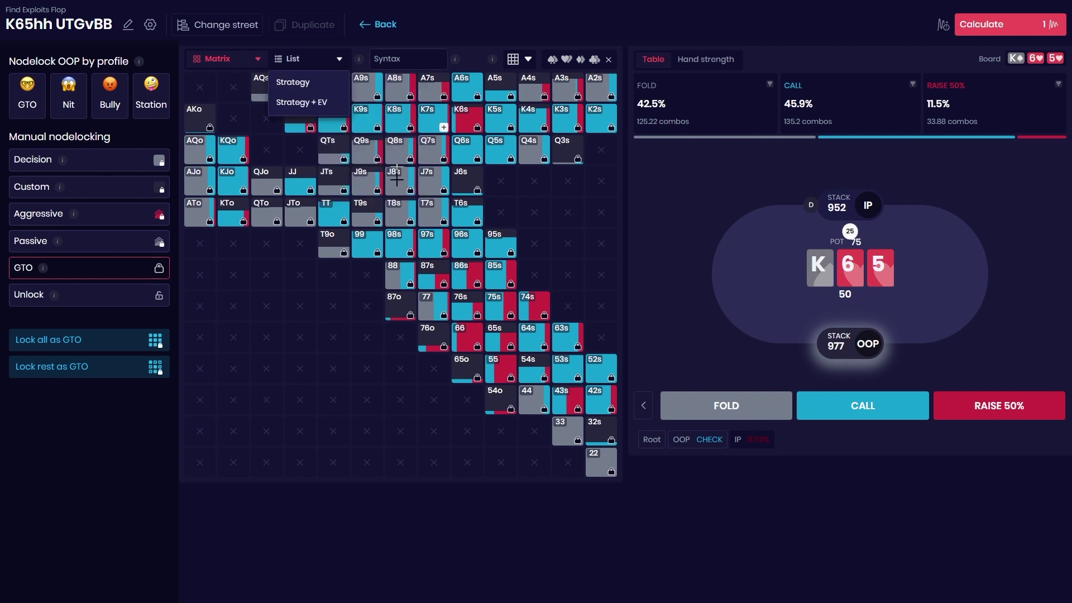
click(396, 179)
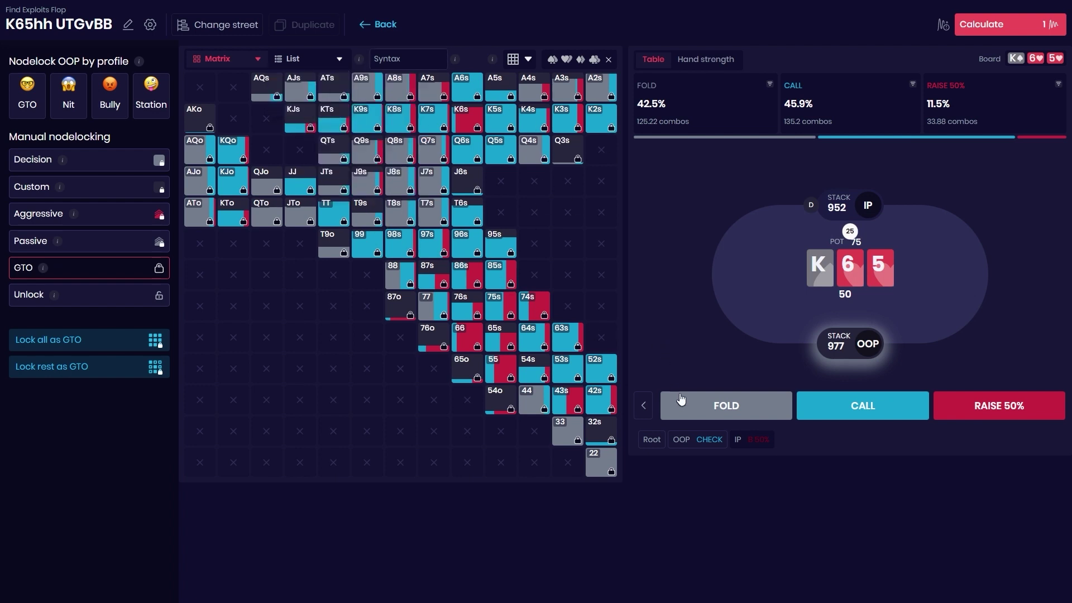
click(994, 29)
- Compare Exploit 6 with Exploit 5 where BB faces the half-pot bet after checking
click(444, 58)
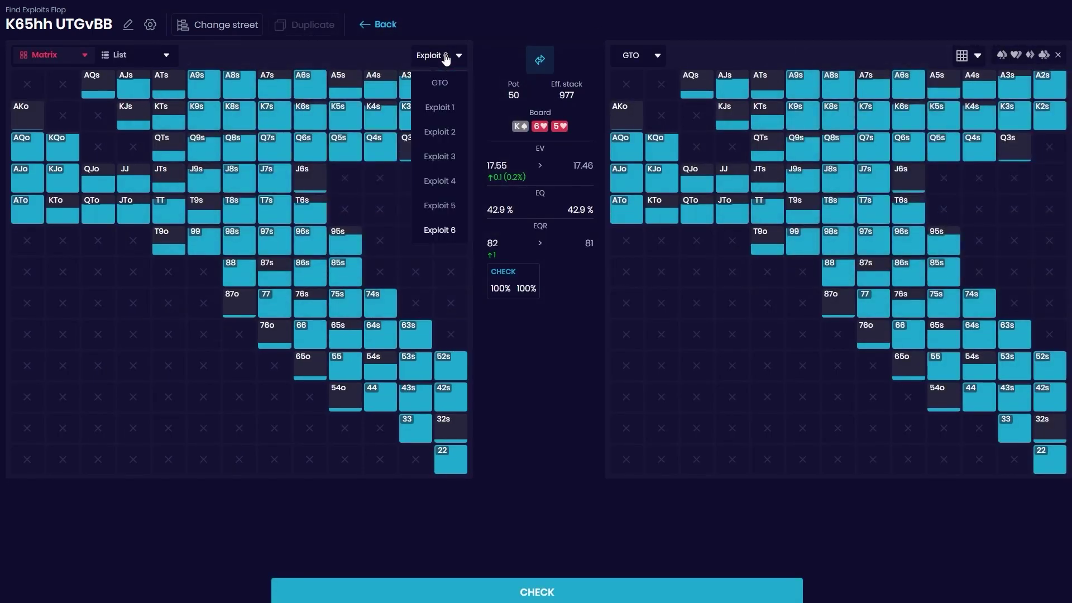
click(644, 58)
click(648, 207)
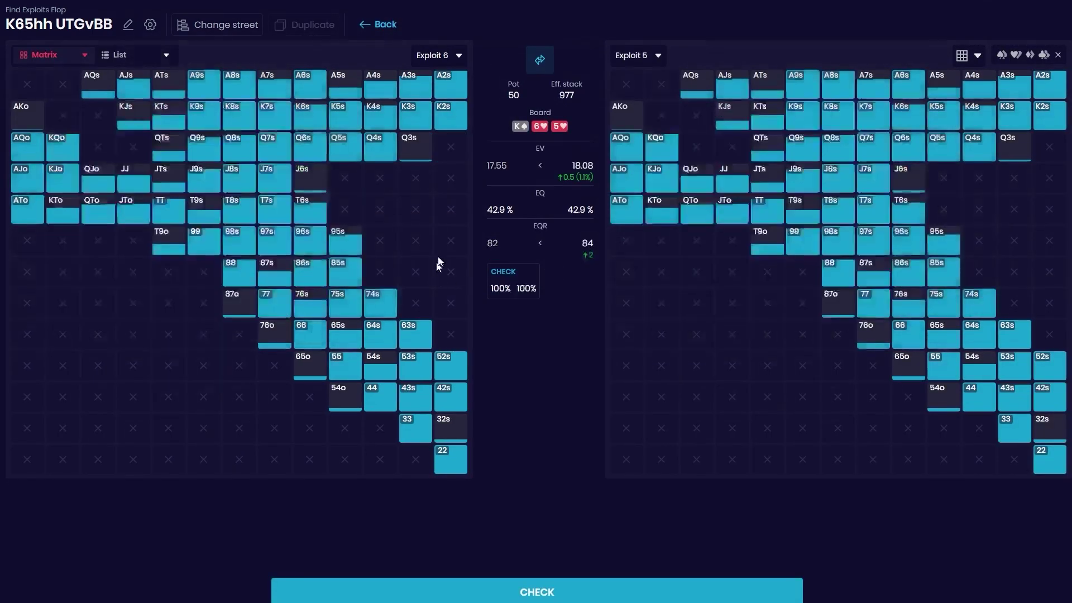
click(539, 59)
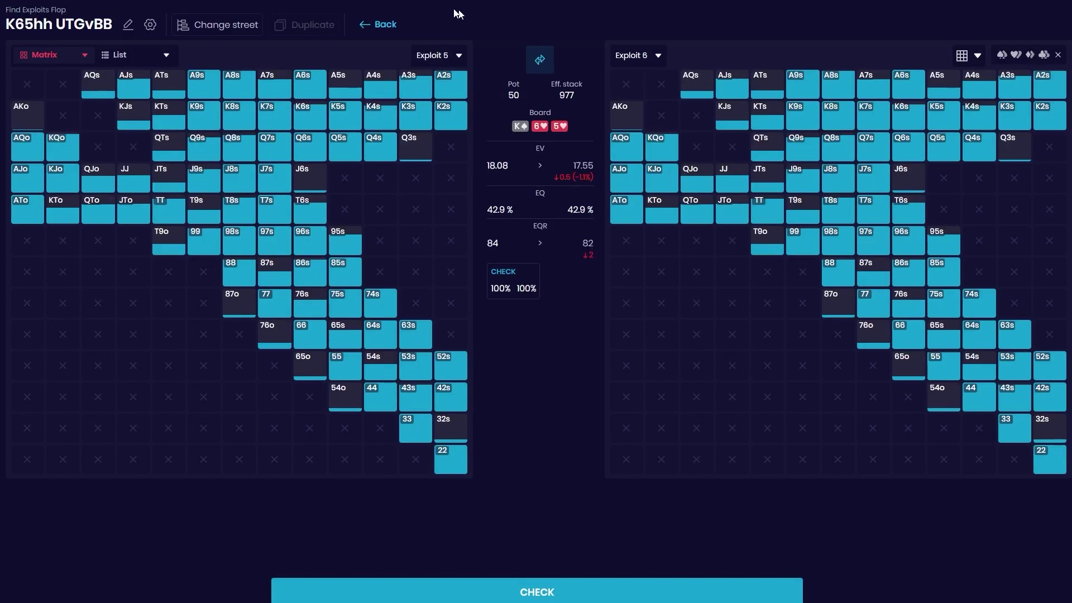
click(614, 589)
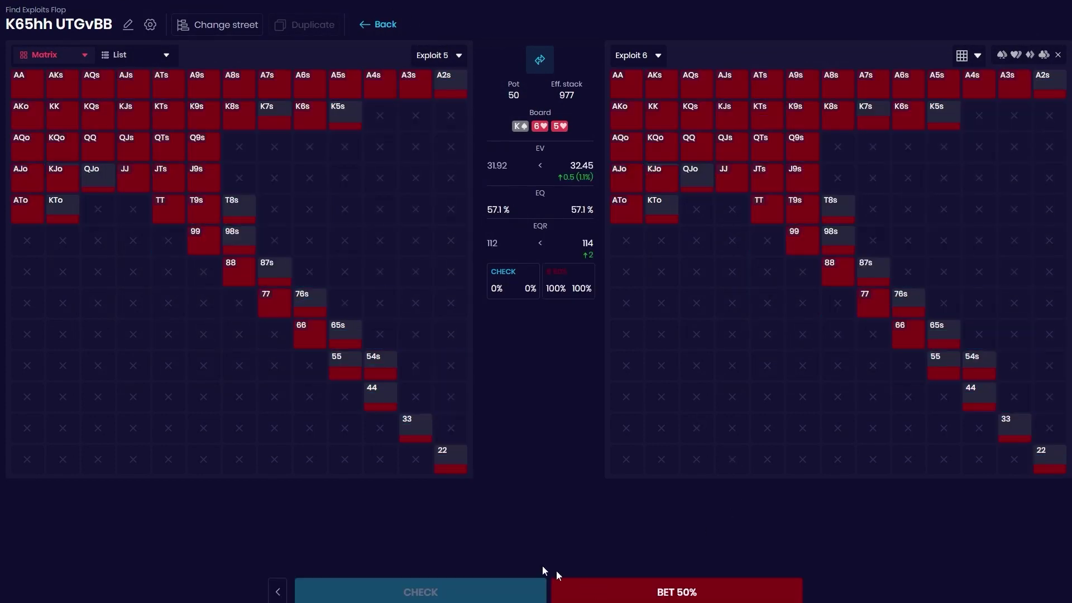
mouse_move(319, 325)
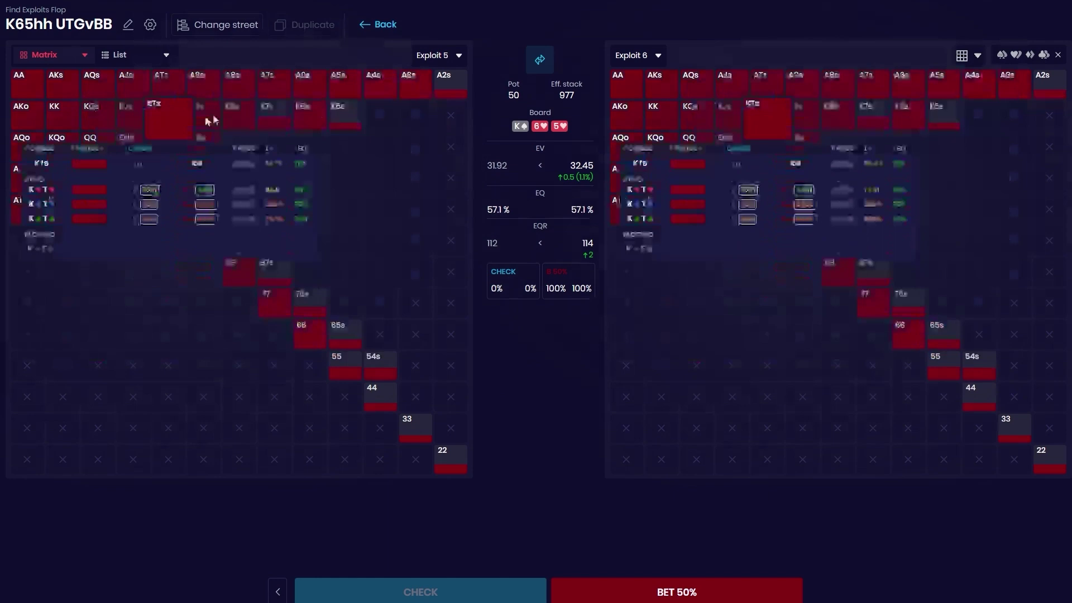
click(650, 592)
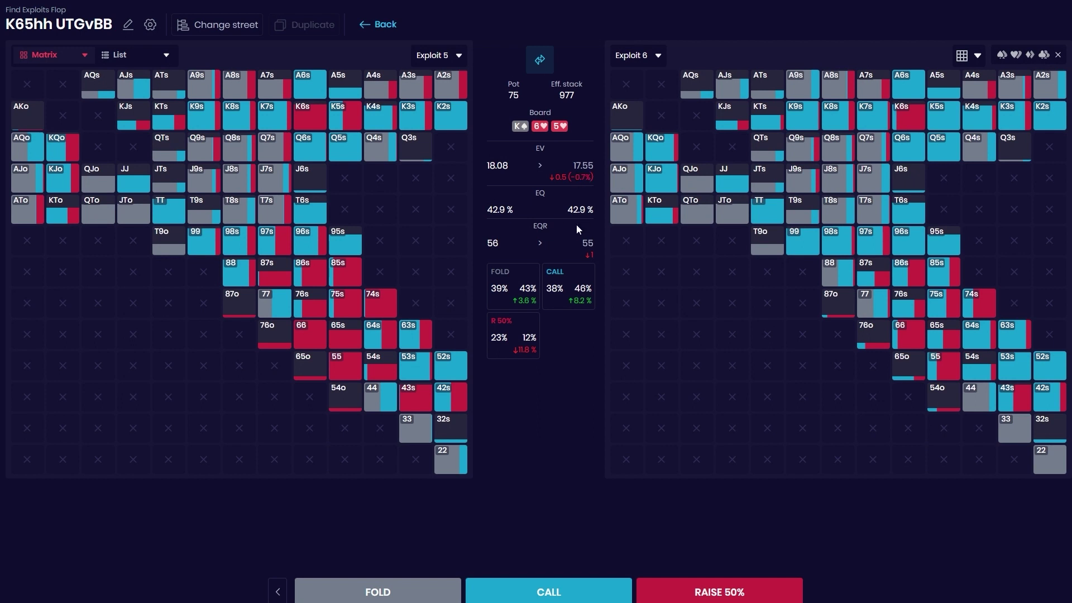
drag(574, 179, 538, 179)
click(558, 232)
click(580, 154)
drag(591, 177, 569, 178)
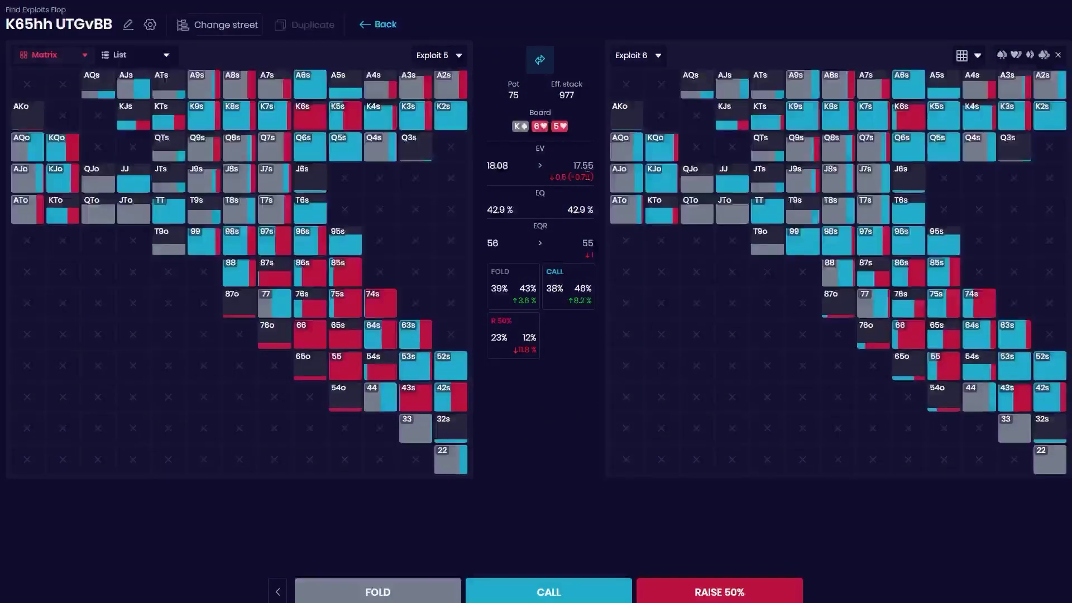
drag(593, 177, 562, 177)
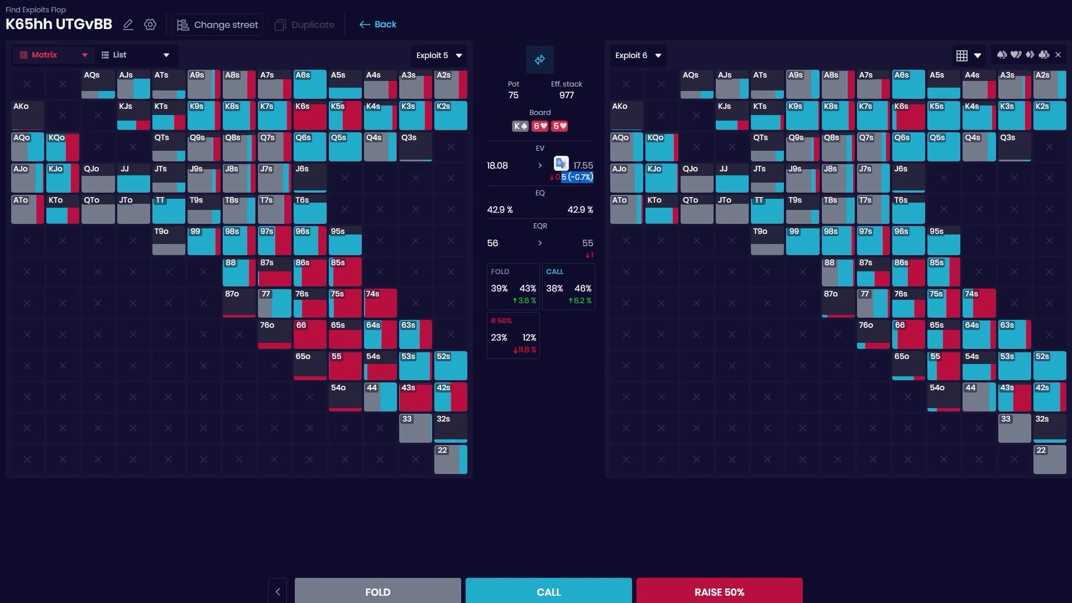
click(578, 185)
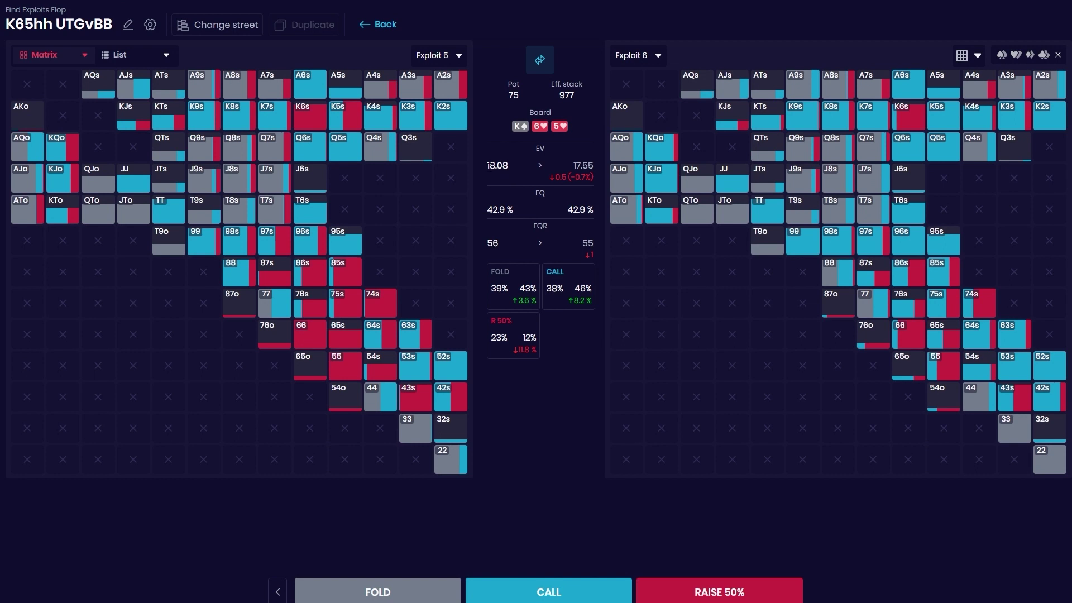
drag(487, 165, 502, 165)
drag(573, 165, 583, 165)
click(580, 165)
drag(573, 165, 594, 166)
click(582, 166)
drag(594, 177, 554, 178)
drag(594, 177, 575, 177)
drag(554, 180, 593, 177)
click(593, 177)
mouse_move(911, 271)
right_click(598, 467)
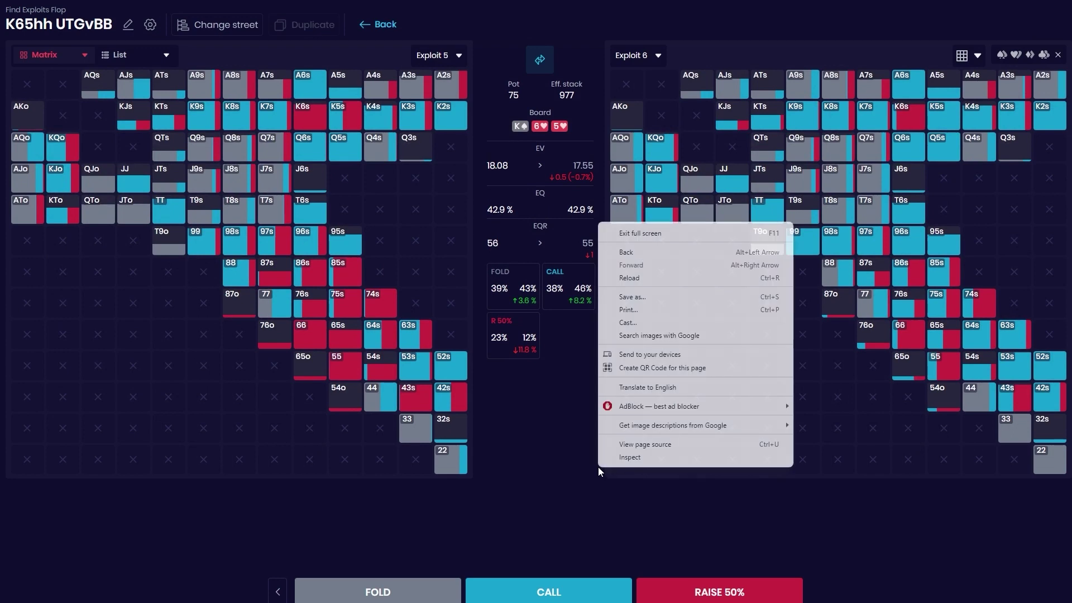
click(542, 436)
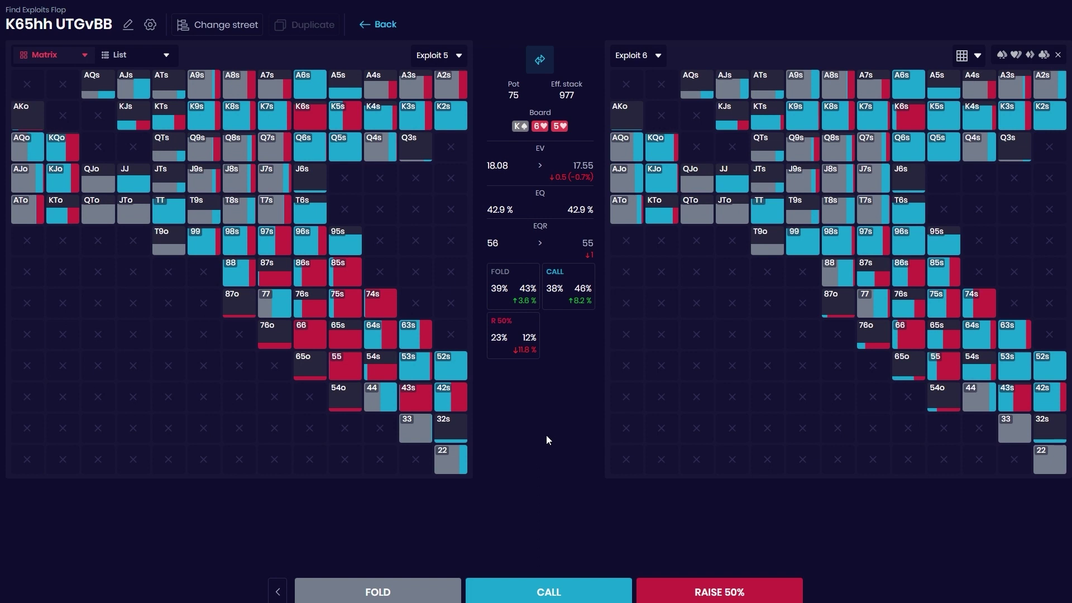
mouse_move(346, 264)
mouse_move(983, 319)
click(387, 25)
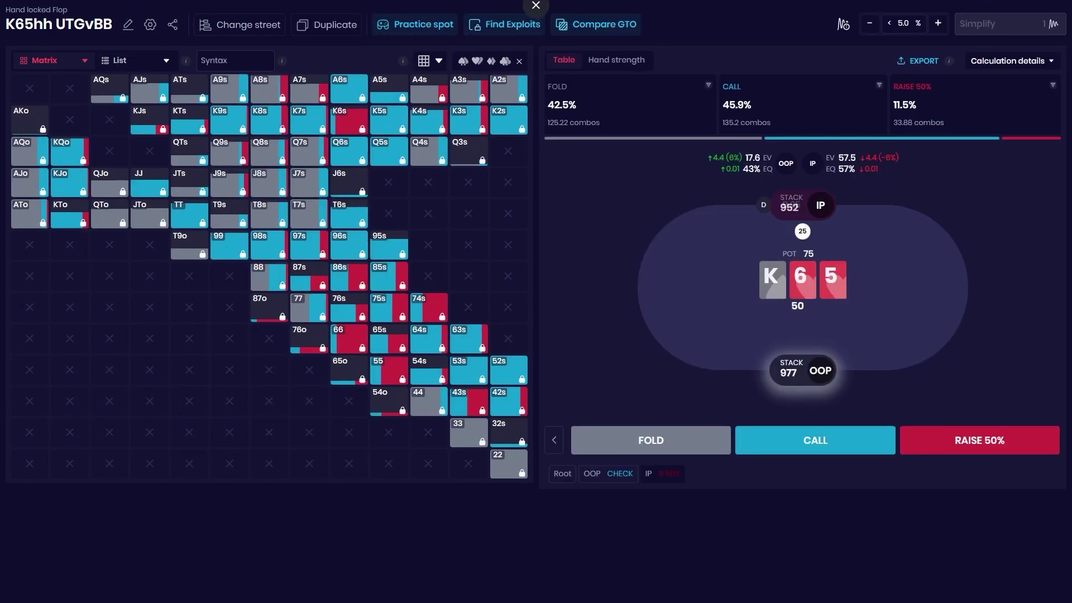
- Reopen K65hh UTGvBB from the home screen, step back to the flop root, and open Find Exploits
click(536, 5)
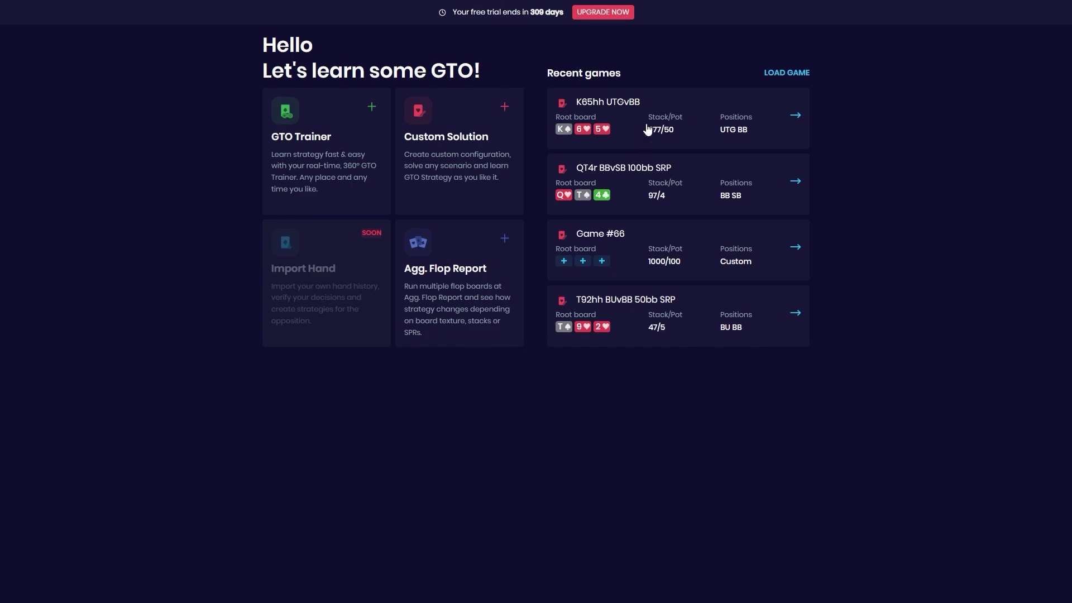
click(648, 131)
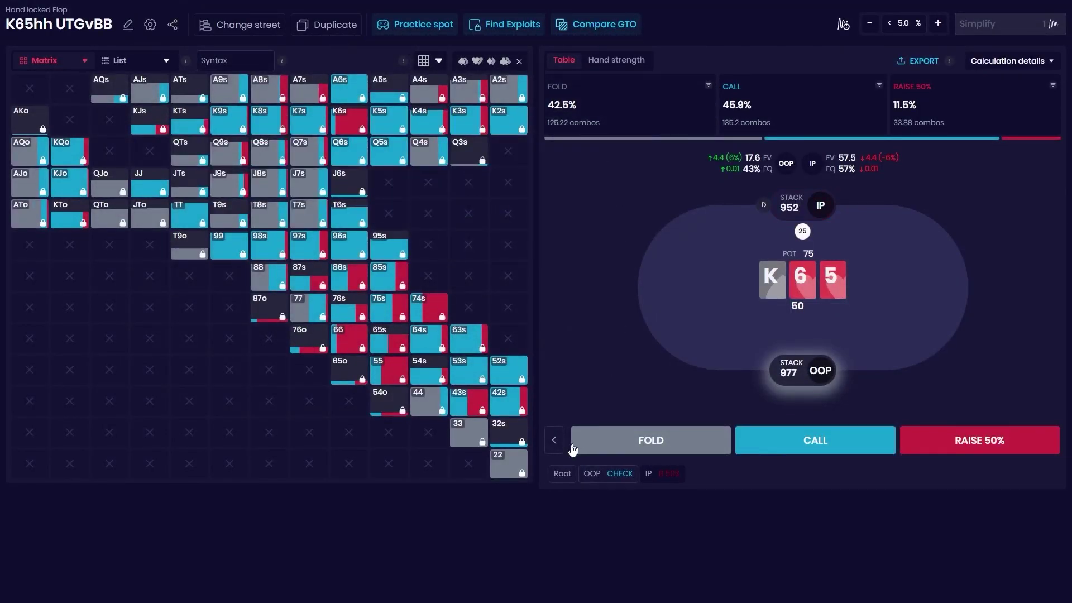
click(554, 440)
click(553, 440)
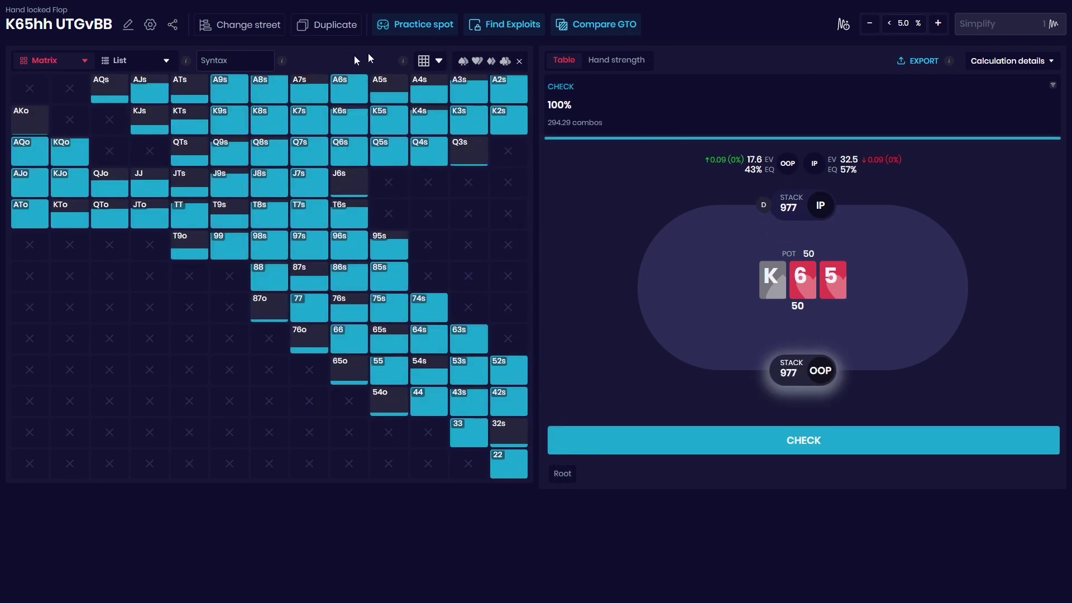
click(499, 24)
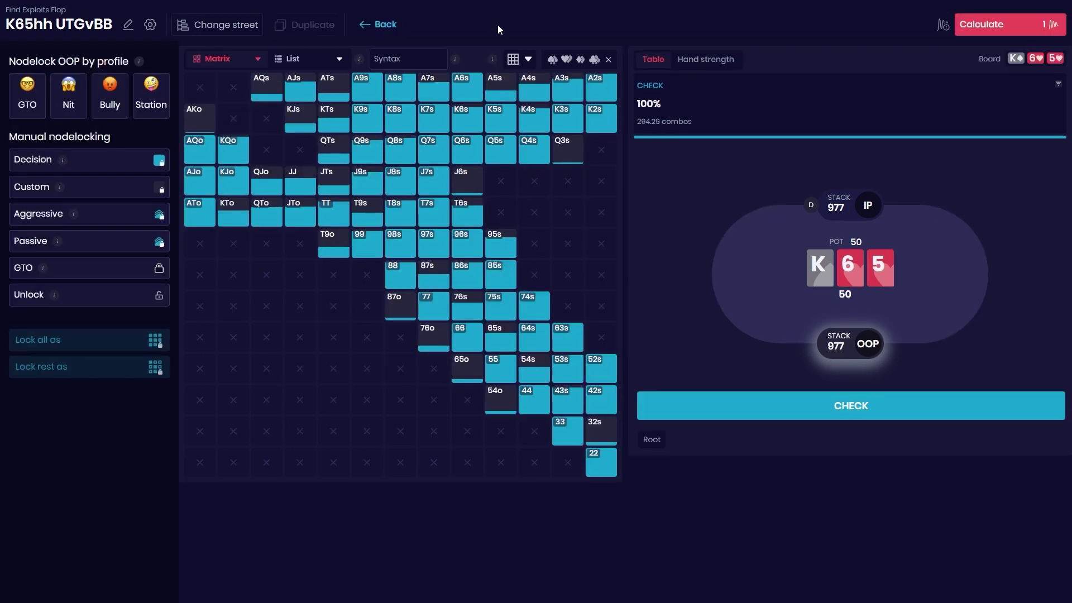
- Move to UTG's decision after BB checks (check 43.3%, bet 56.7%) and pick the Decision brush
click(665, 404)
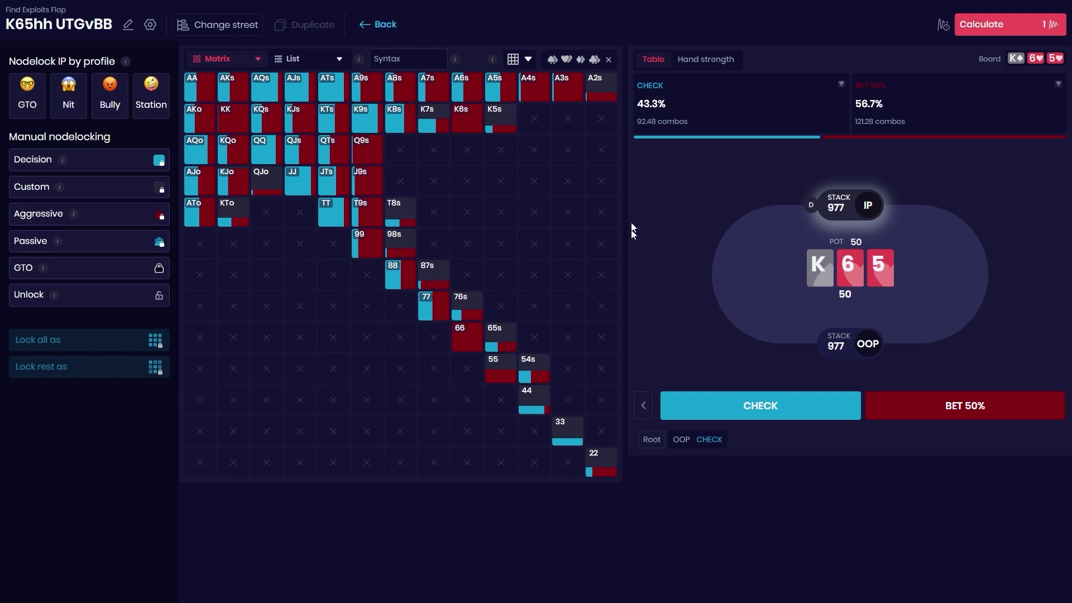
mouse_move(351, 69)
click(75, 159)
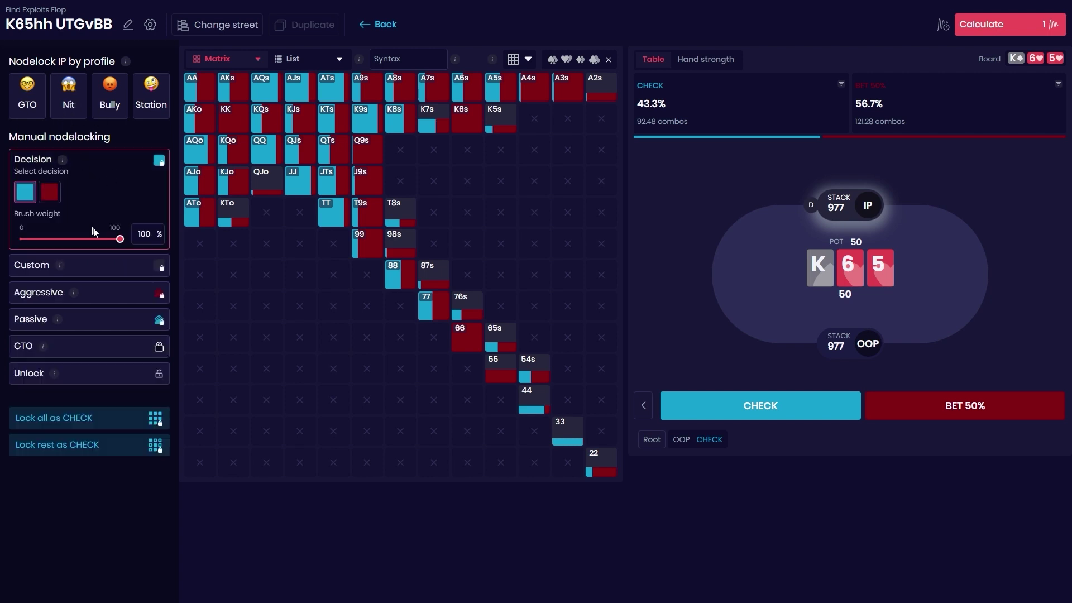
- Lock JTs with a custom strategy, then select the Passive brush at 25% tendency power
click(84, 267)
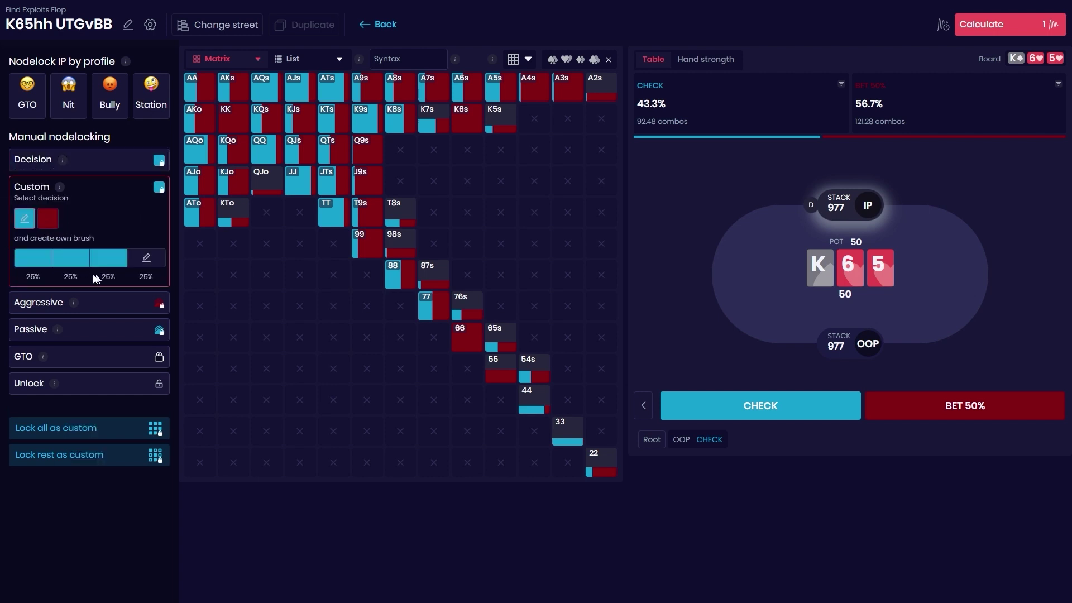
click(332, 181)
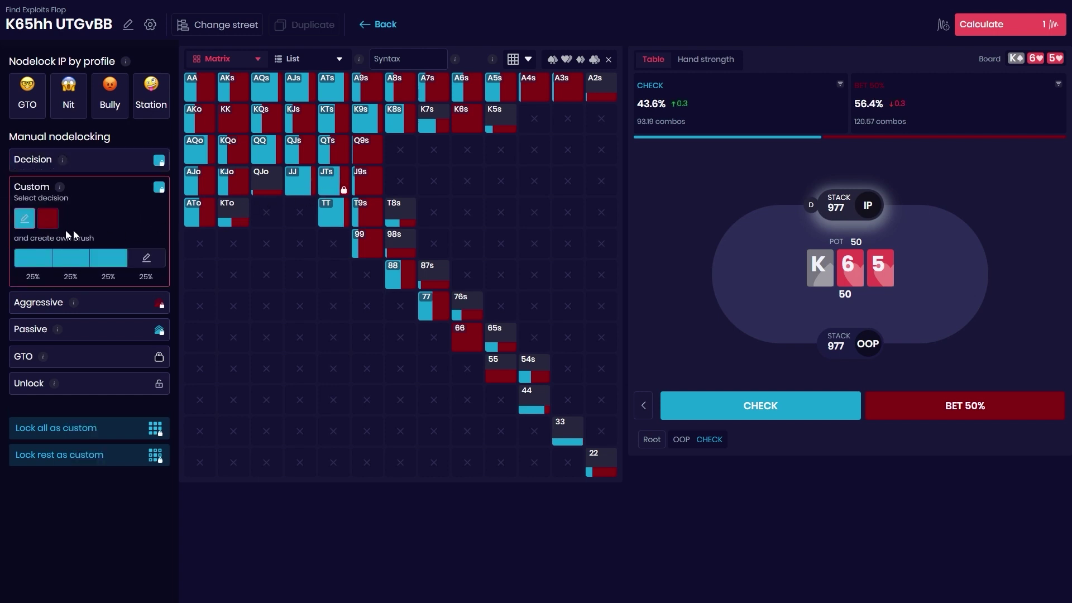
click(79, 306)
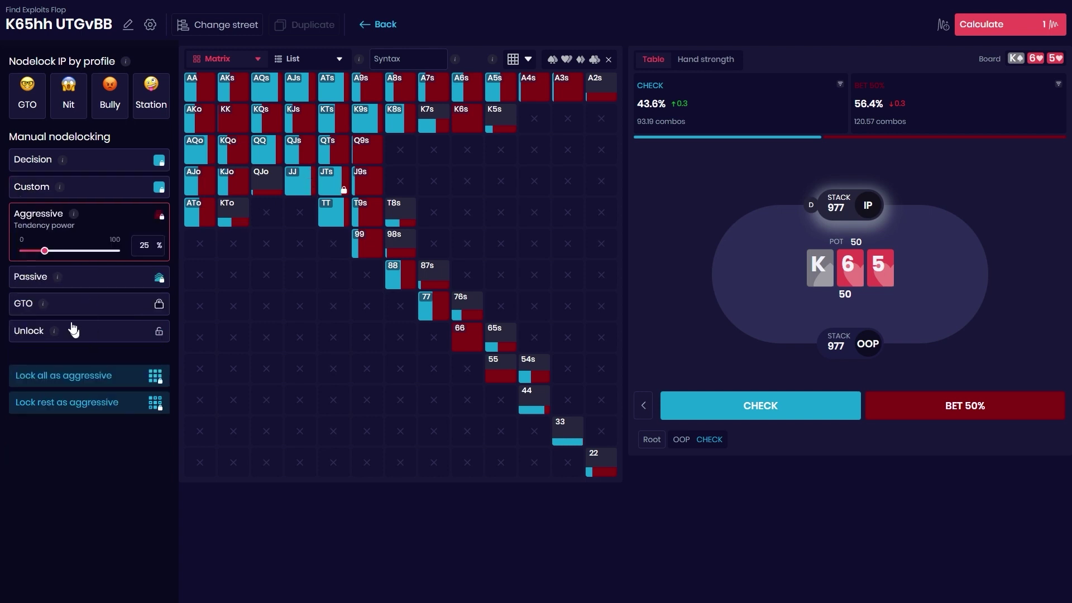
click(78, 281)
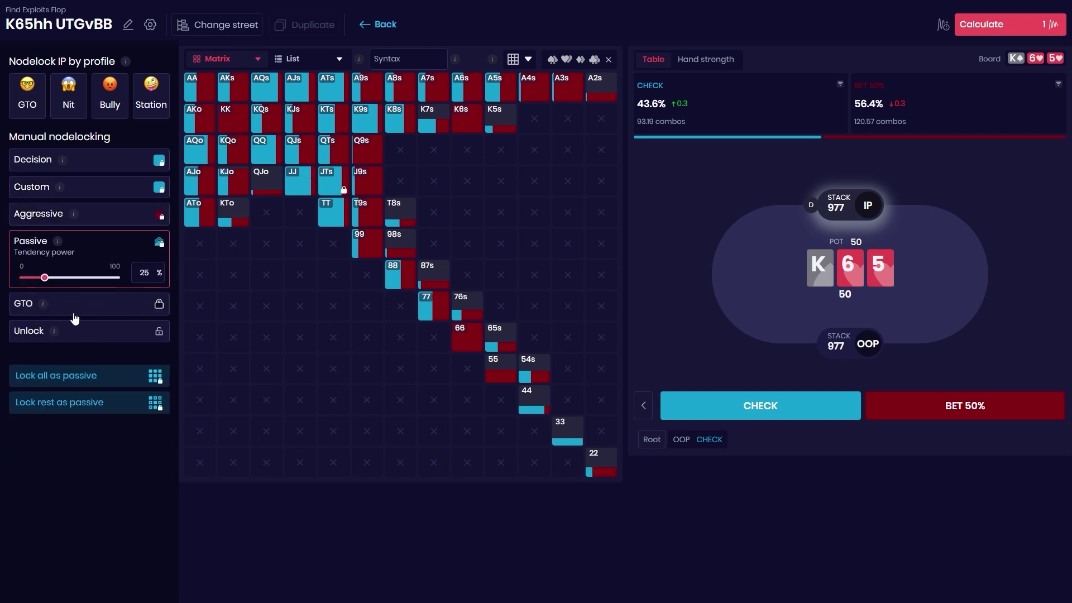